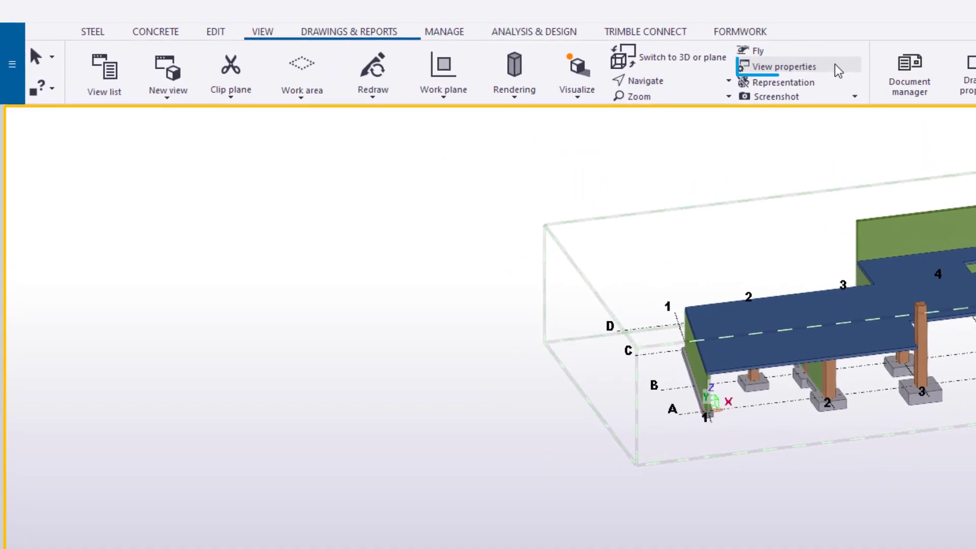
# Filter the view to show only the Cip_Pad_Footing objects, then only the Cip_Slab objects.
pyautogui.click(839, 70)
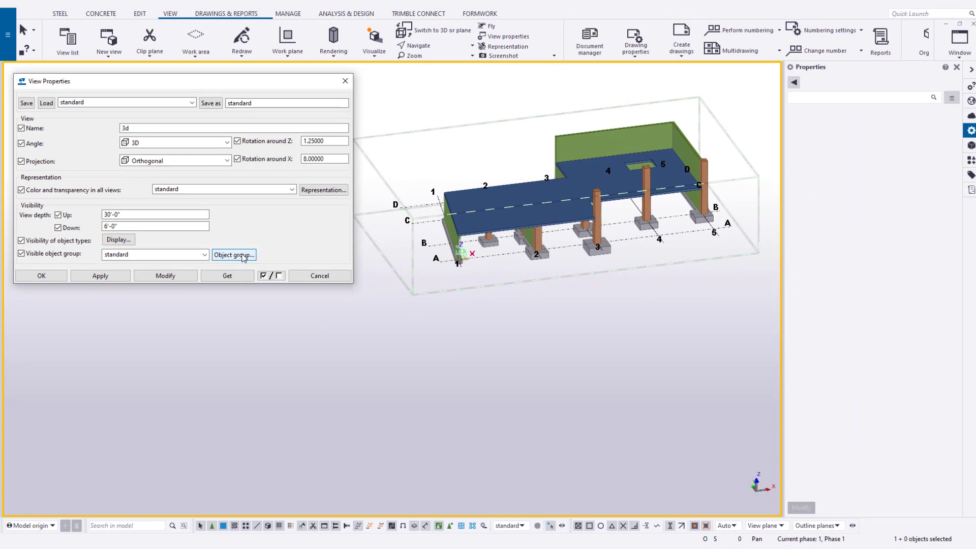
pyautogui.click(241, 254)
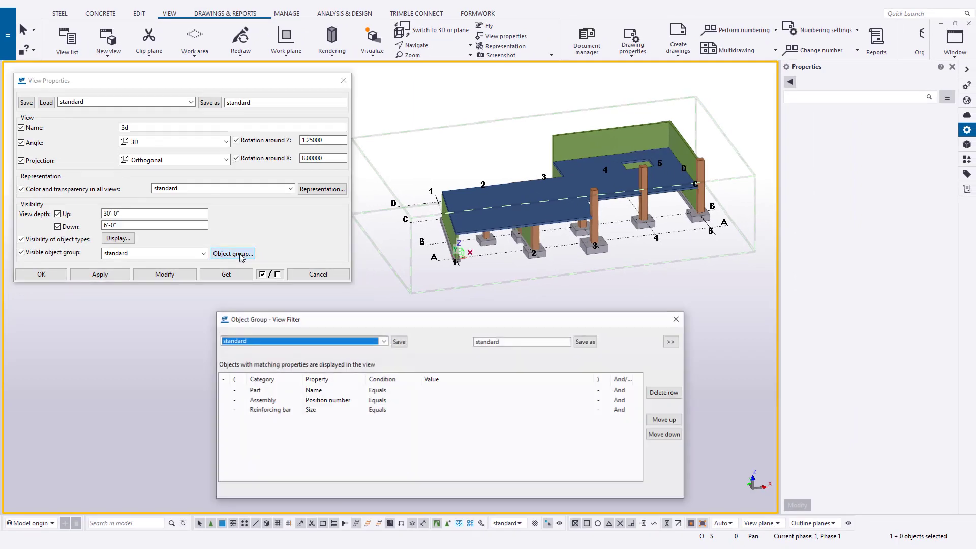
pyautogui.click(384, 342)
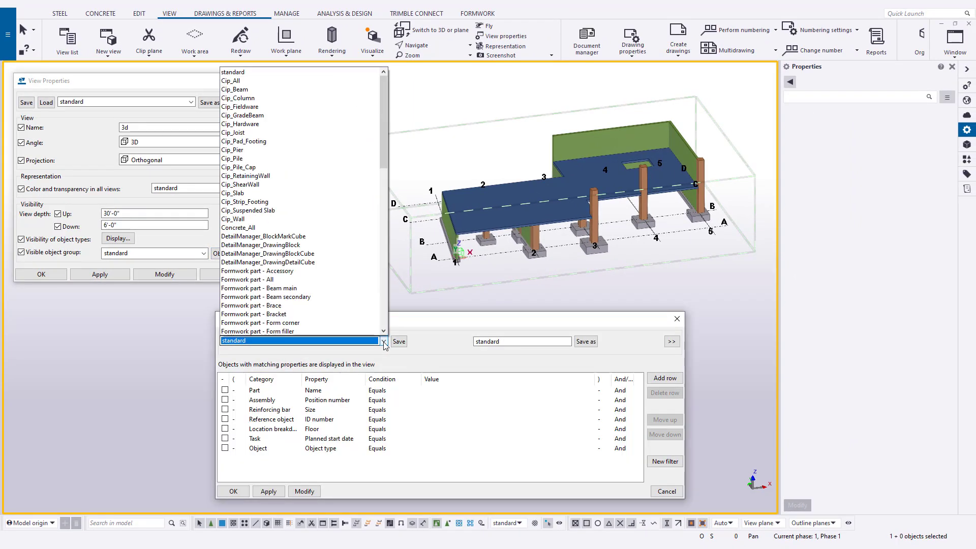
pyautogui.click(340, 145)
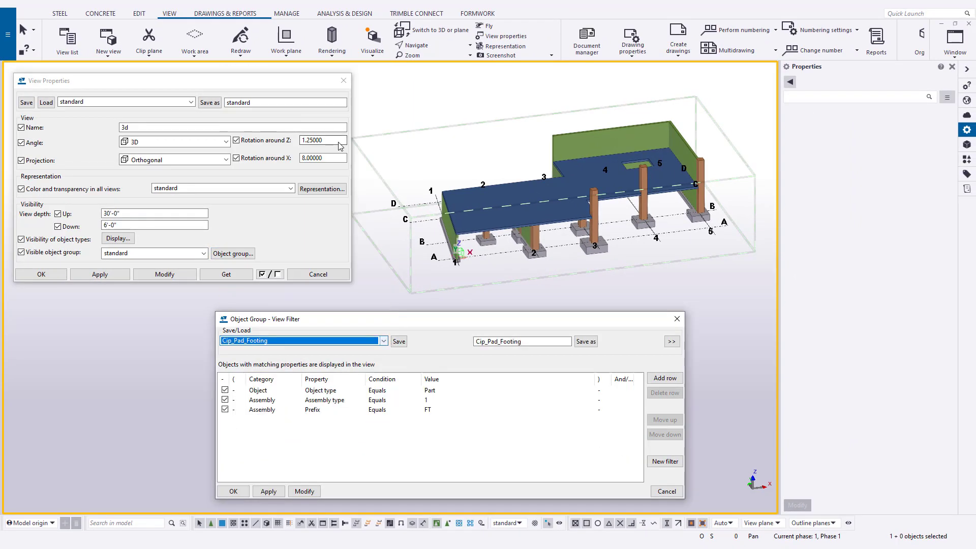
pyautogui.click(304, 491)
pyautogui.click(383, 341)
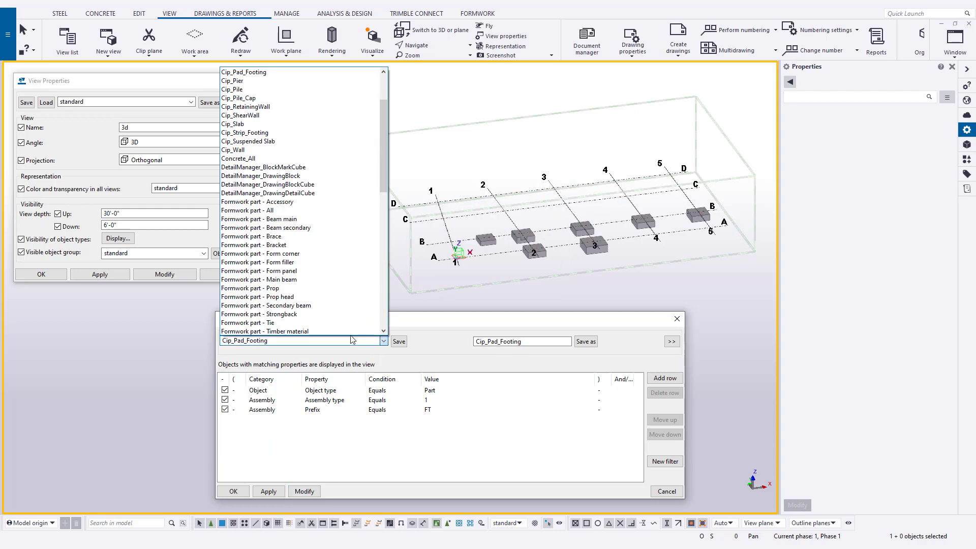
pyautogui.click(324, 124)
pyautogui.click(304, 491)
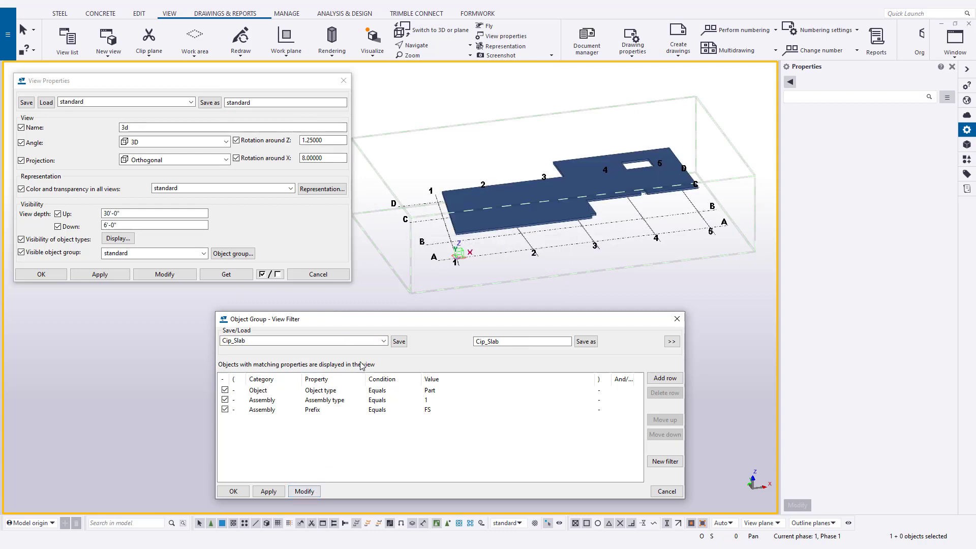
# Restore the standard view filter to show the full model and close the view settings.
pyautogui.click(384, 341)
pyautogui.scroll(5, 320, 152)
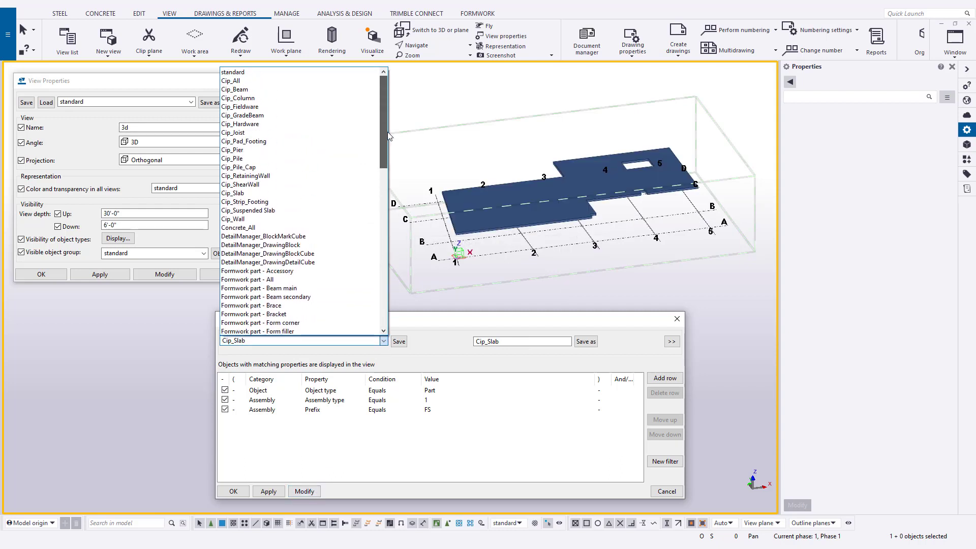
pyautogui.click(319, 74)
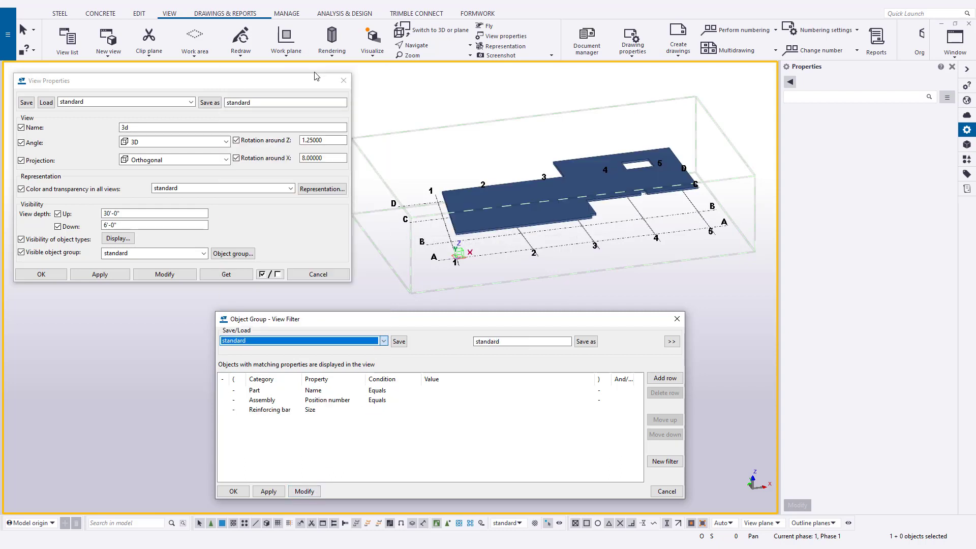
pyautogui.click(312, 492)
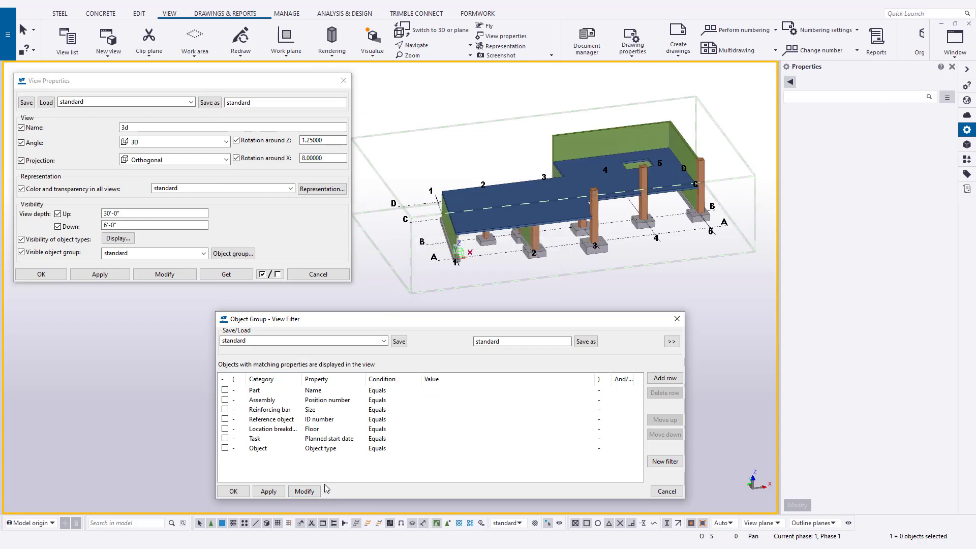
pyautogui.click(677, 320)
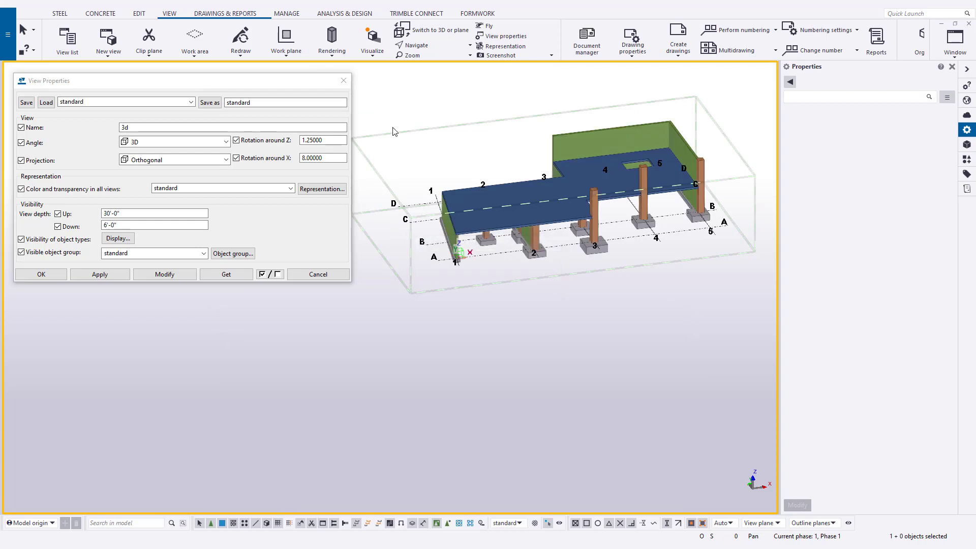
pyautogui.click(344, 81)
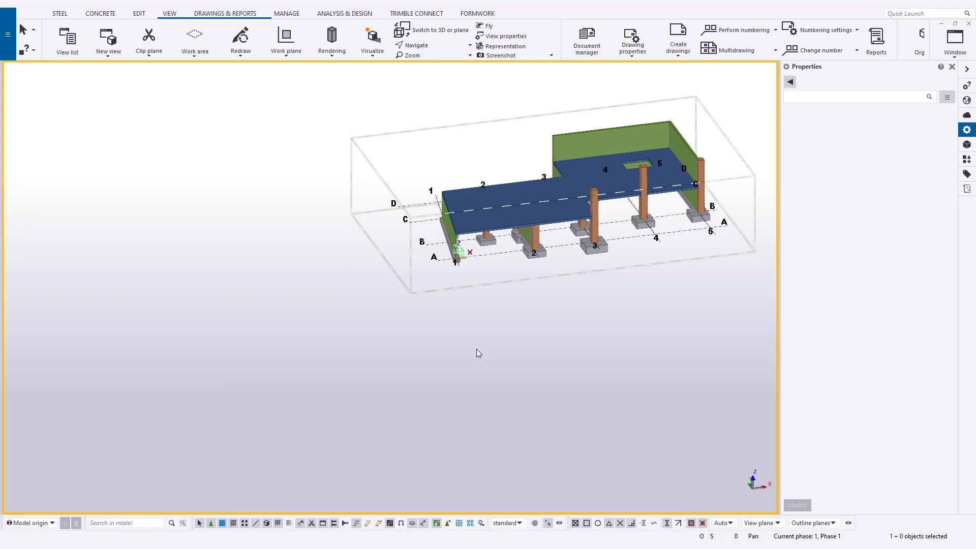
# Open the foundation plan drawing, then leave drawing mode and return to the model.
pyautogui.hotkey('ctrl', 'p')
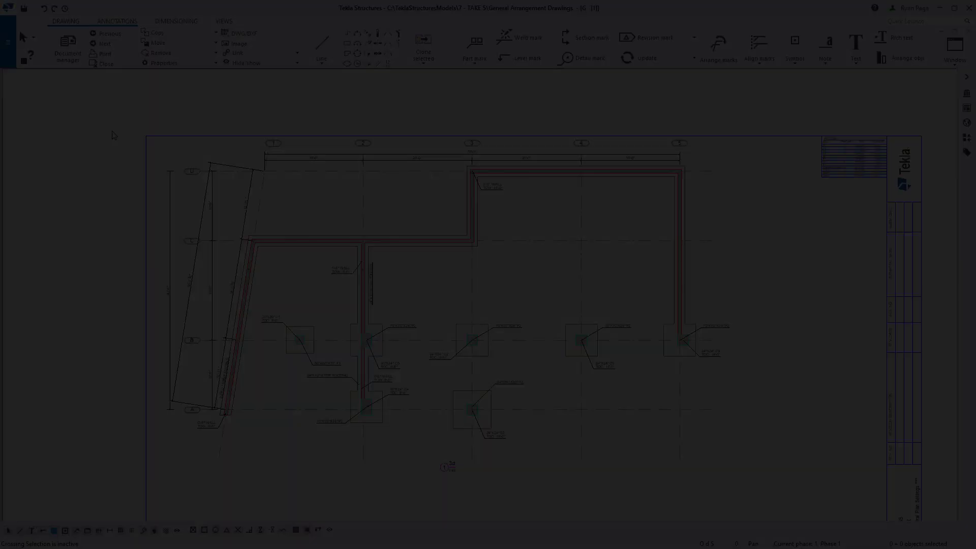
pyautogui.click(9, 43)
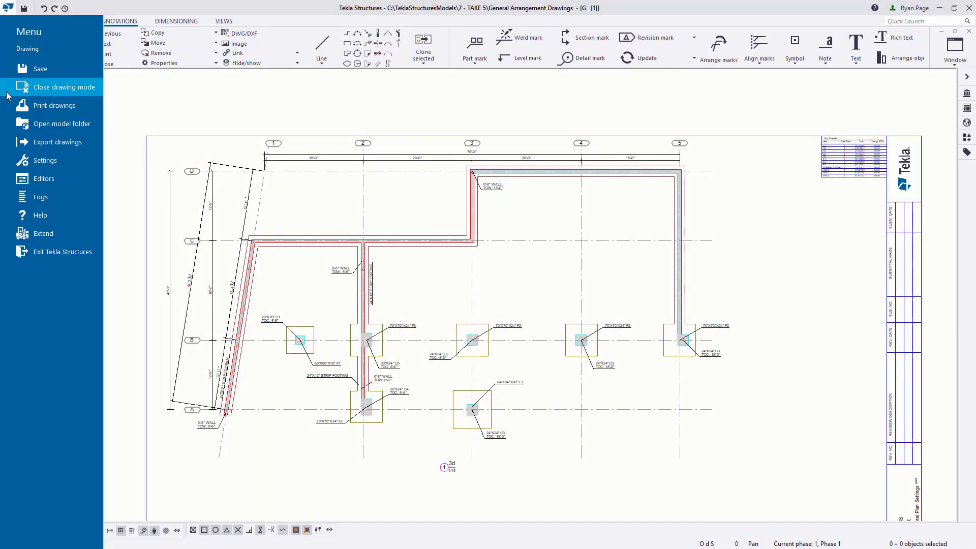
pyautogui.click(65, 89)
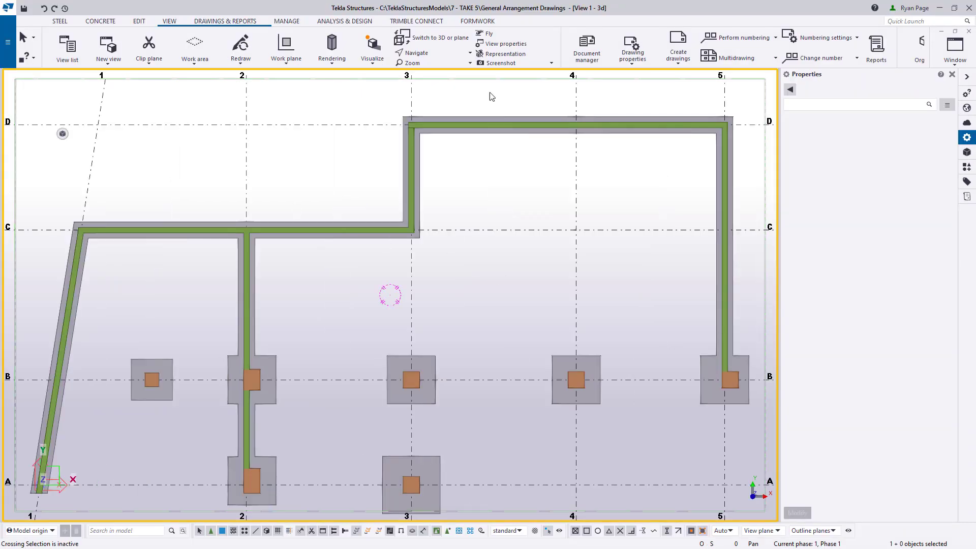
# Set the plan view's upward view depth to 30' so the slab appears.
pyautogui.click(501, 44)
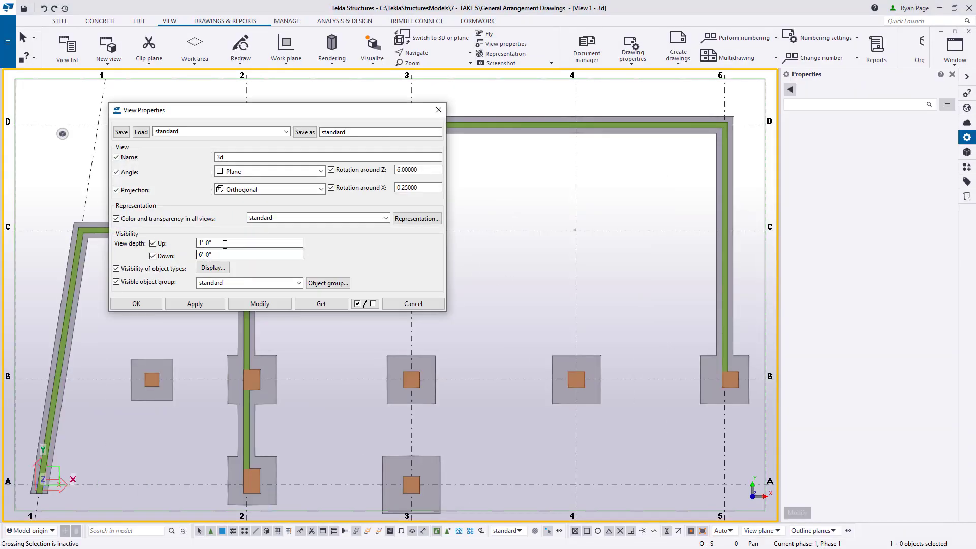
pyautogui.tripleClick(225, 243)
pyautogui.write("30'")
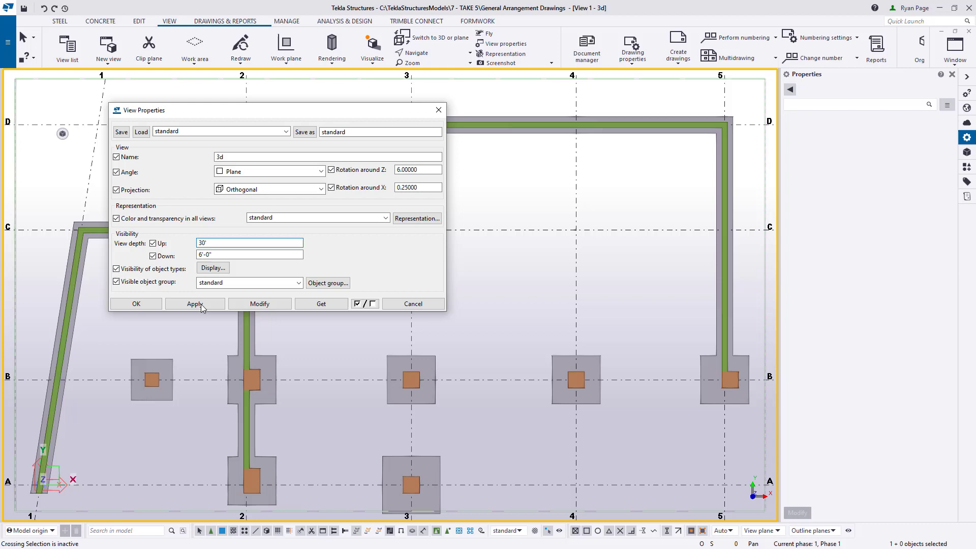
pyautogui.click(195, 304)
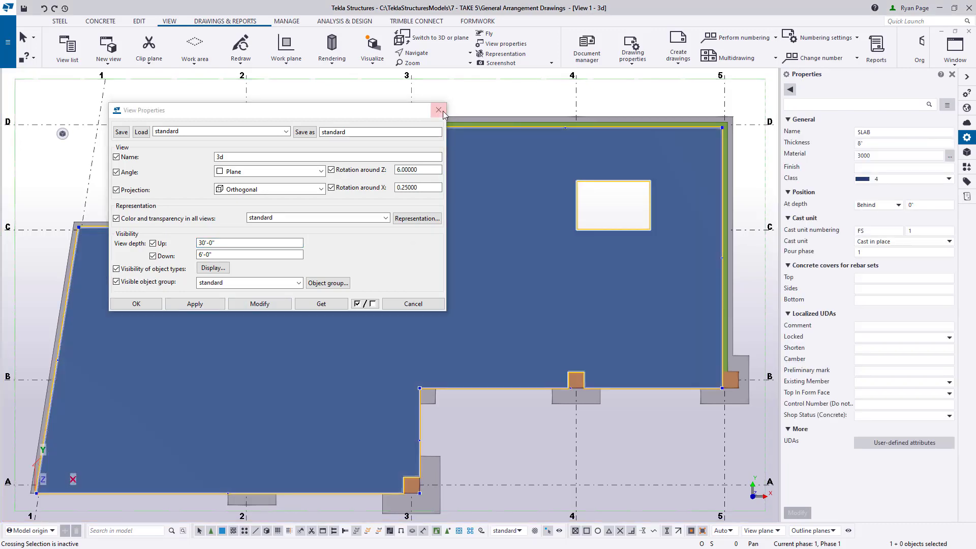
pyautogui.click(440, 111)
# Open the GA-000 drawing from the drawing list and reposition the view.
pyautogui.click(586, 47)
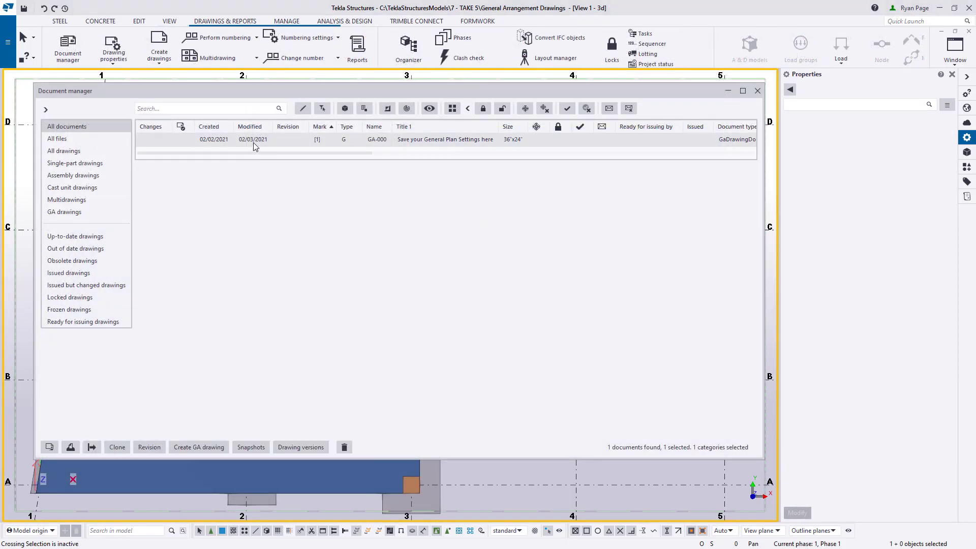
pyautogui.doubleClick(255, 139)
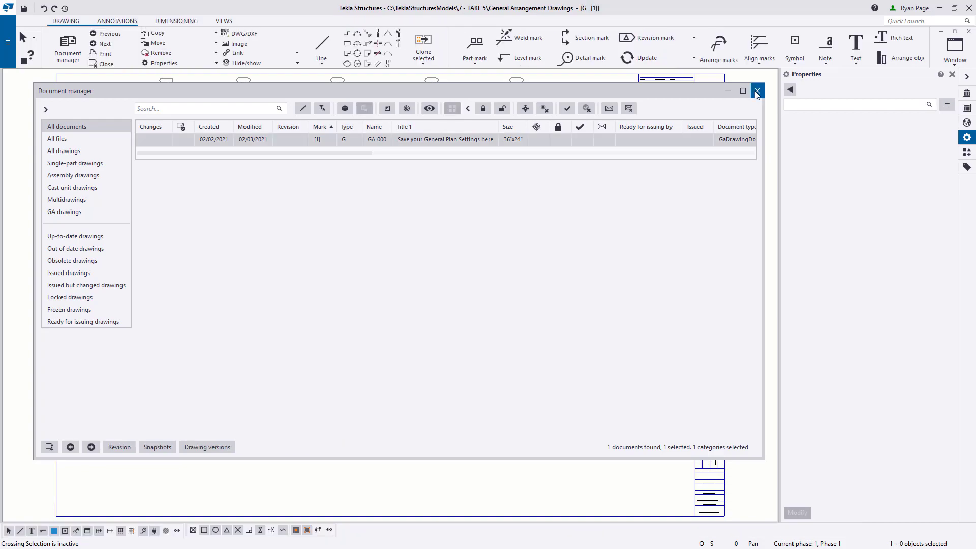
pyautogui.click(757, 91)
pyautogui.scroll(2, 405, 333)
pyautogui.scroll(-3, 374, 328)
pyautogui.moveTo(375, 440); pyautogui.dragTo(377, 447, button='middle')
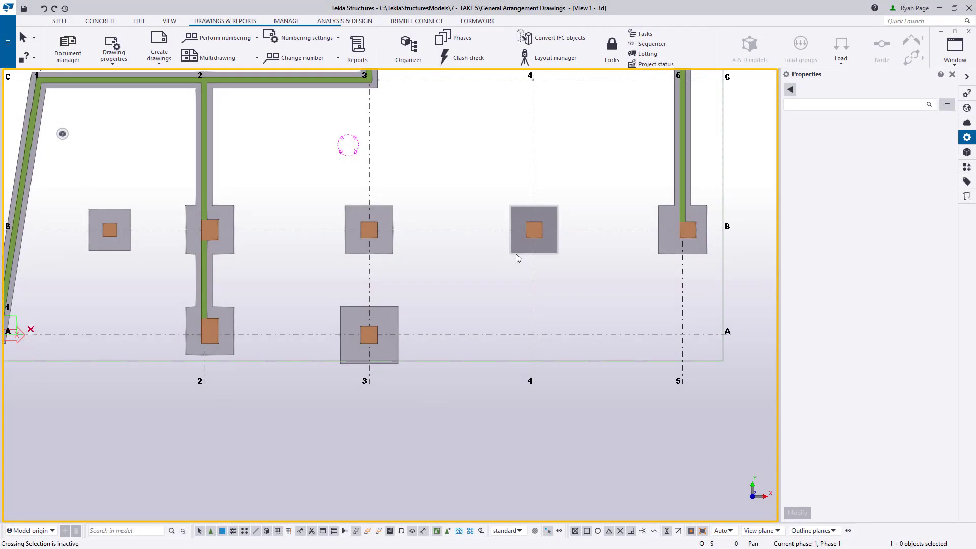
# Stretch the grid 4/B footing downward and the grid 3/A footing rightward, then reopen GA-000.
pyautogui.click(516, 258)
pyautogui.scroll(1, 524, 255)
pyautogui.scroll(1, 524, 256)
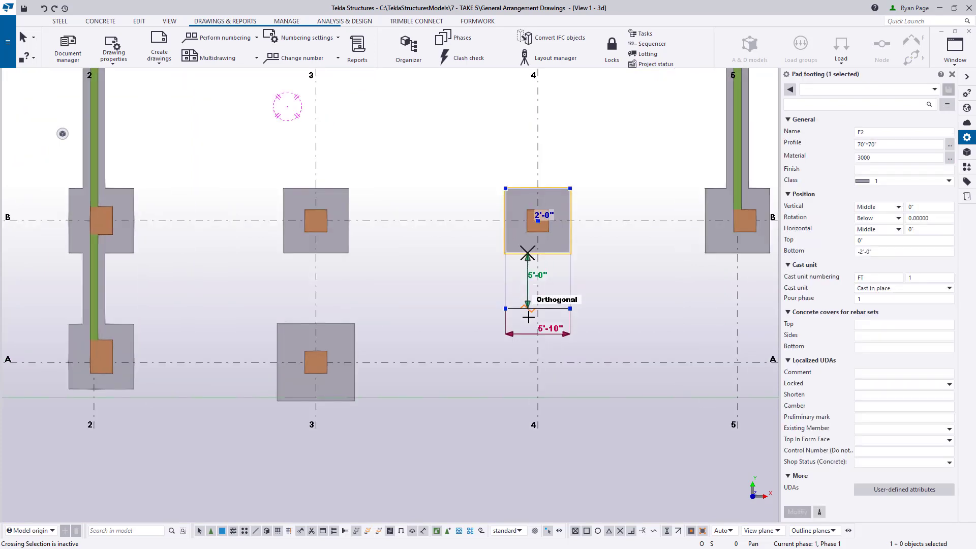
pyautogui.moveTo(528, 316); pyautogui.dragTo(528, 341)
pyautogui.click(354, 347)
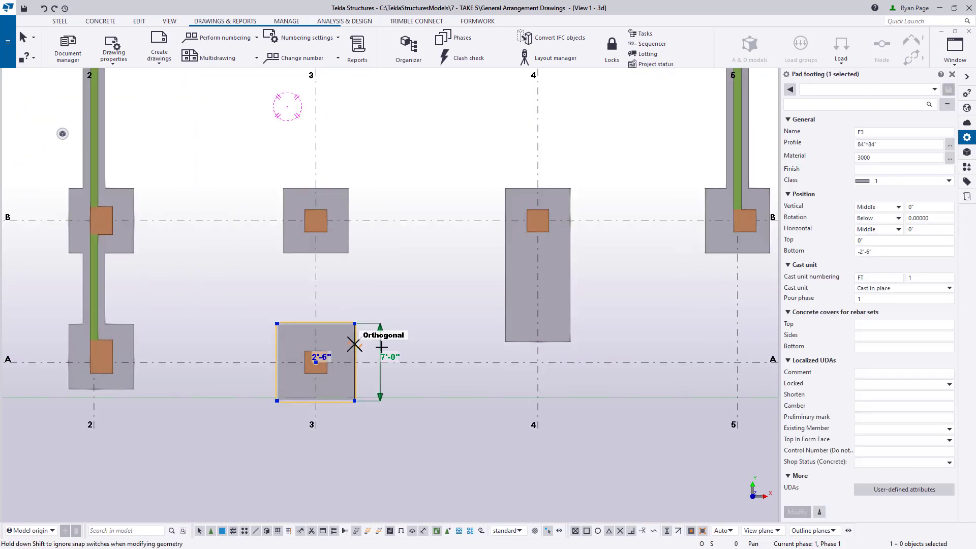
pyautogui.moveTo(356, 345); pyautogui.dragTo(467, 345)
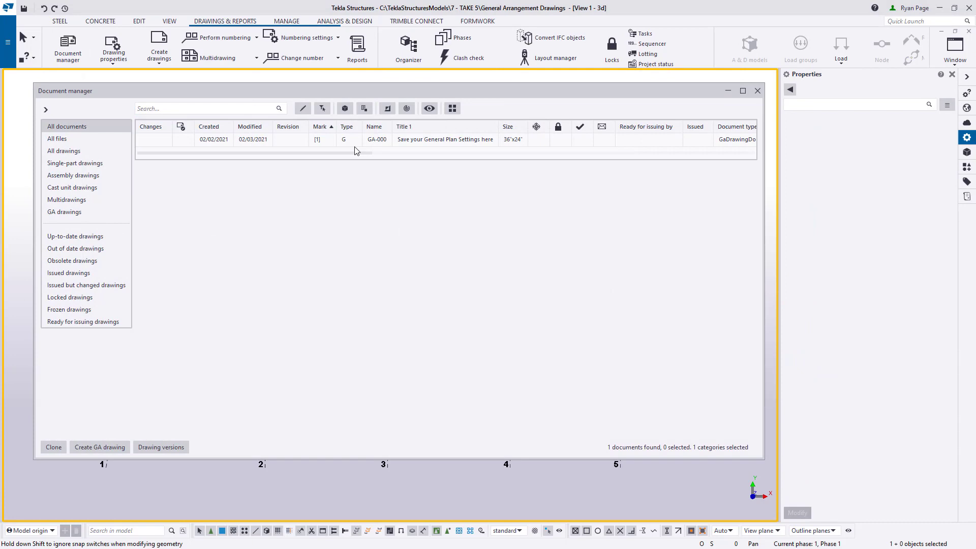
pyautogui.doubleClick(355, 143)
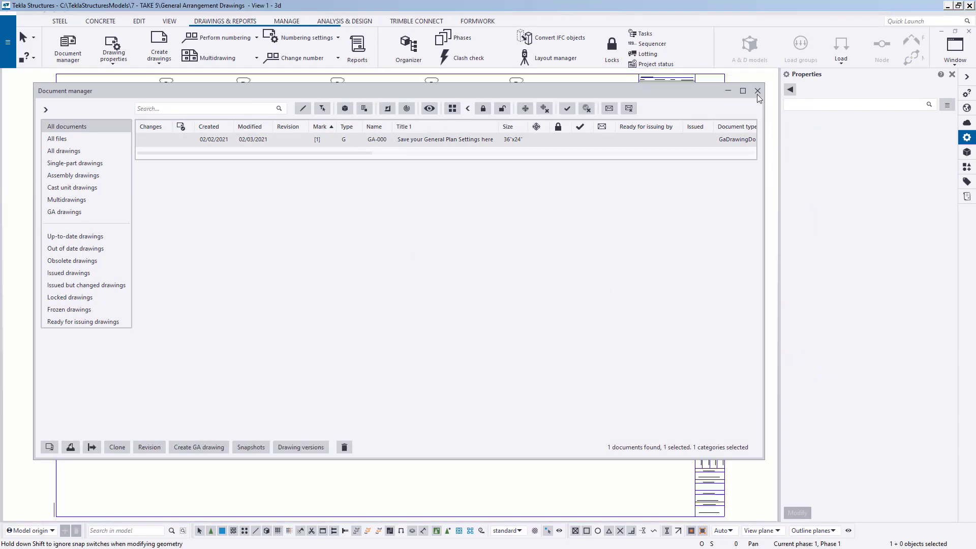
pyautogui.click(757, 91)
pyautogui.scroll(3, 490, 350)
pyautogui.scroll(2, 491, 351)
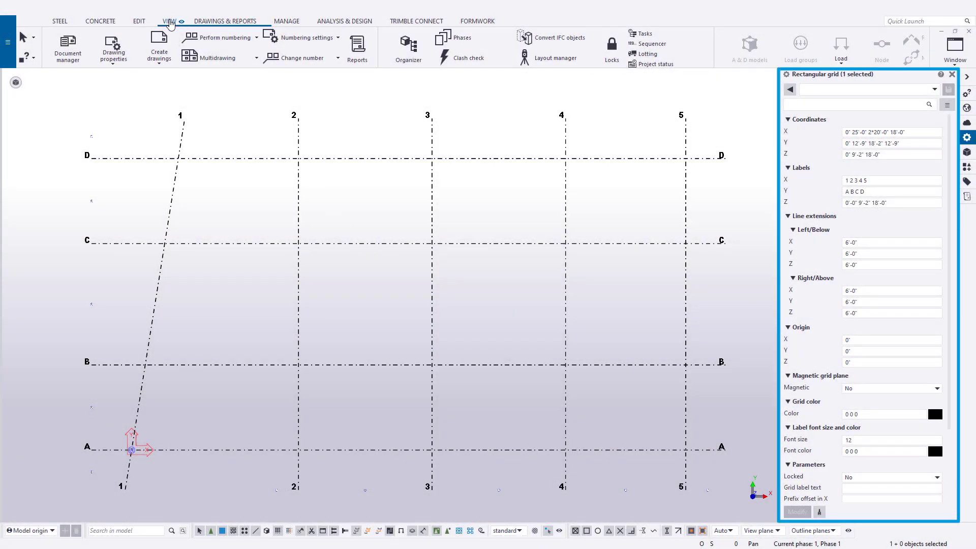
# Generate standard grid-line views: elevations on grids 2–5 and A–D plus three plan levels.
pyautogui.click(169, 20)
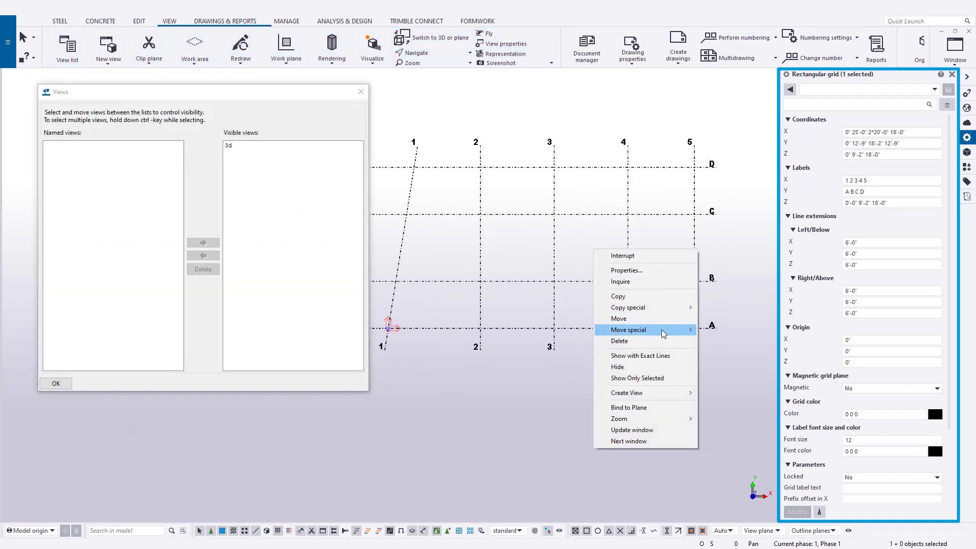
pyautogui.moveTo(628, 393)
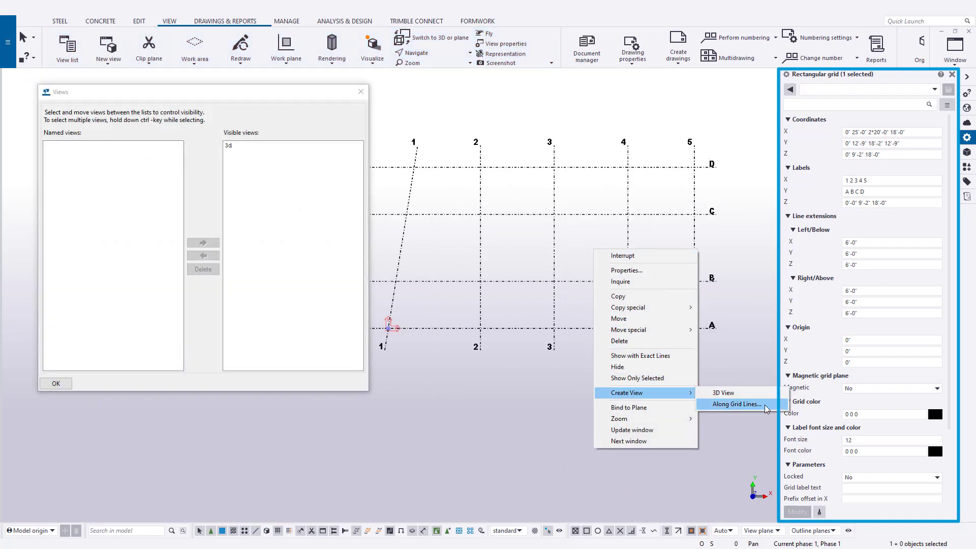
pyautogui.click(736, 404)
pyautogui.moveTo(293, 101)
pyautogui.mouseDown()
pyautogui.moveTo(450, 122)
pyautogui.moveTo(551, 106)
pyautogui.mouseUp()
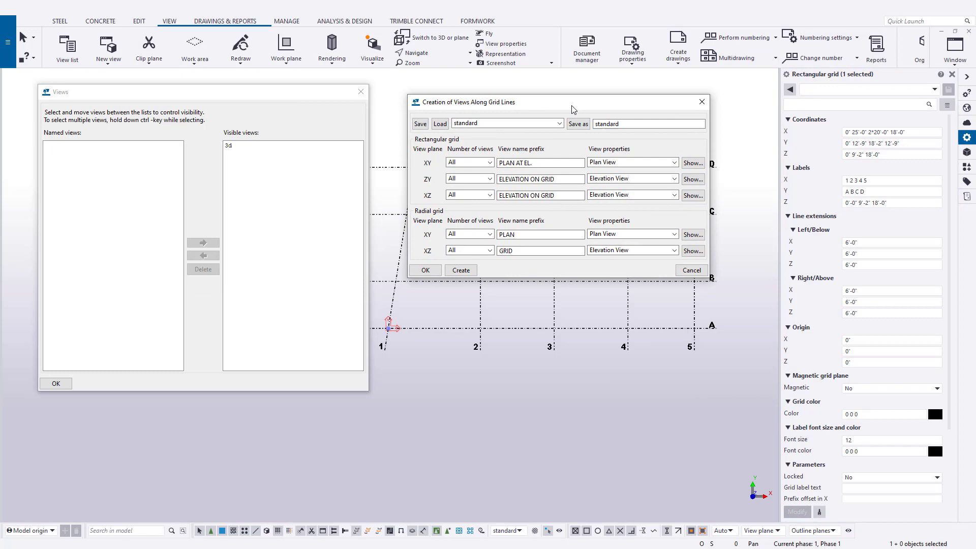
pyautogui.click(577, 331)
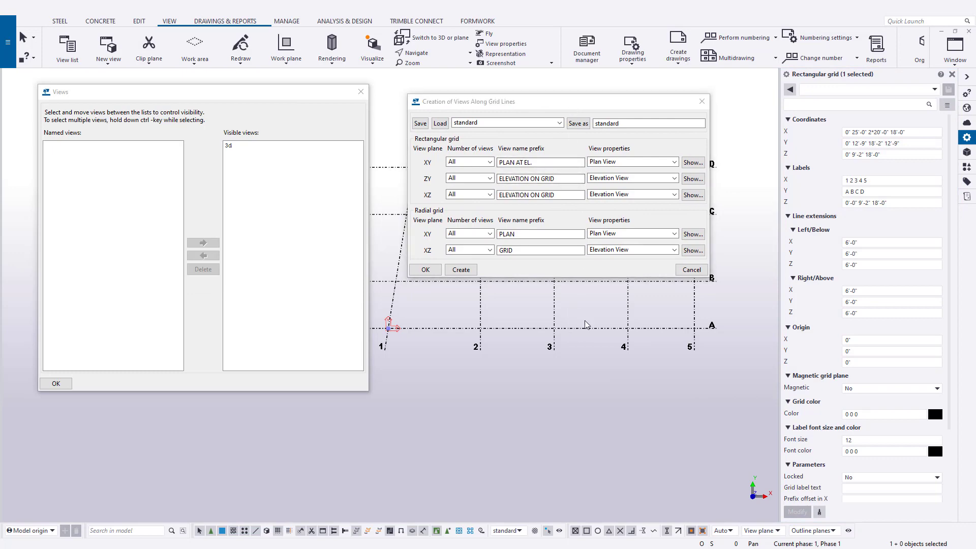
pyautogui.click(461, 270)
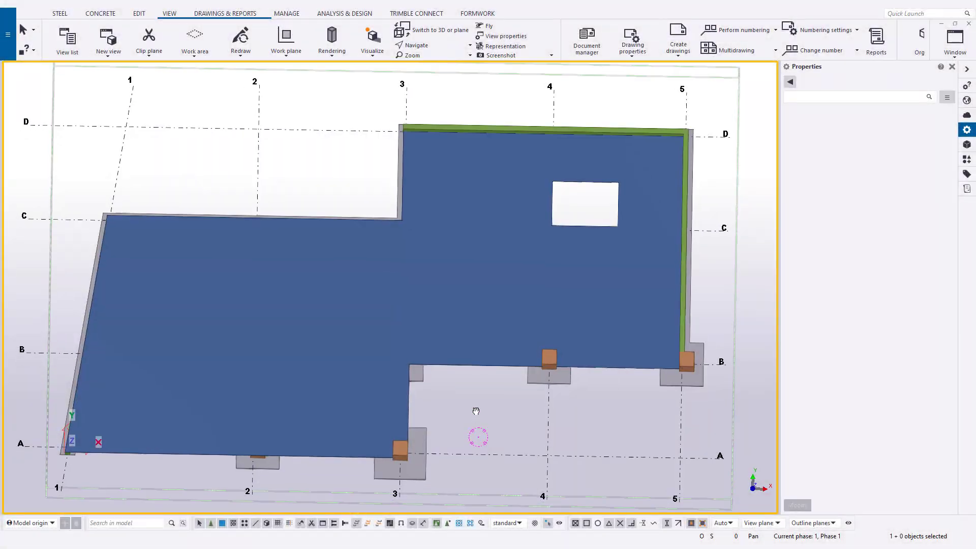
# Set the 3D view's upward view depth to 1'-0", hiding the slab.
pyautogui.keyDown('ctrl'); pyautogui.moveTo(482, 438); pyautogui.dragTo(461, 269, button='middle'); pyautogui.keyUp('ctrl')
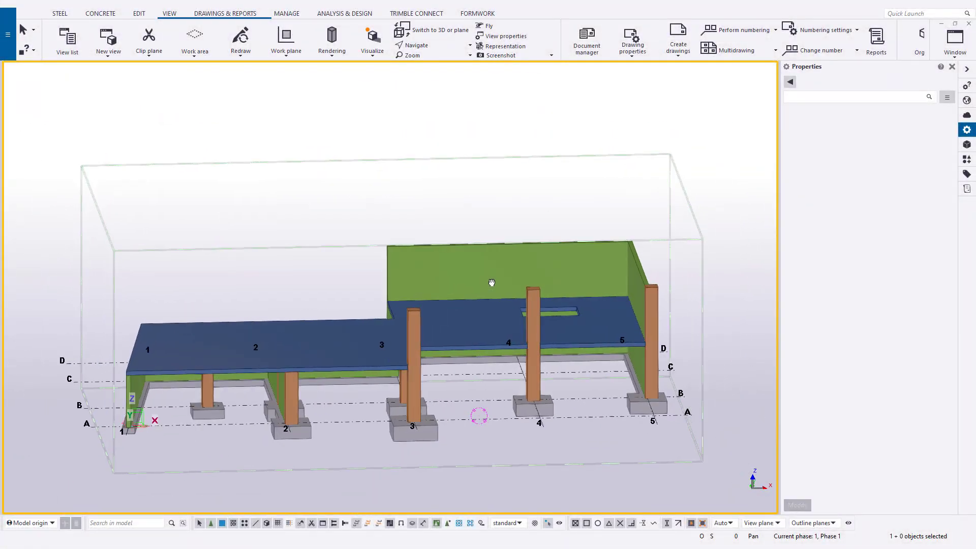
pyautogui.hotkey('ctrl', 'p')
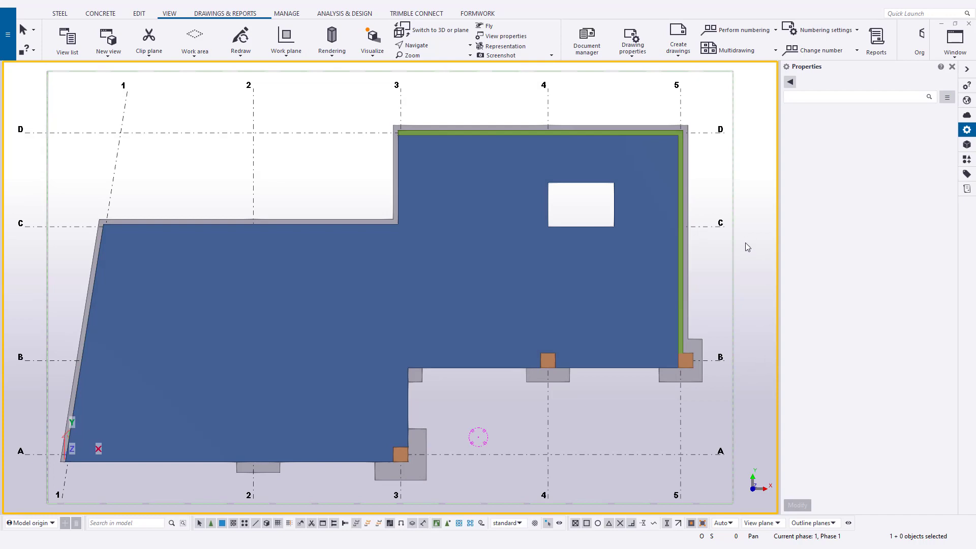
pyautogui.hotkey('ctrl', 'p')
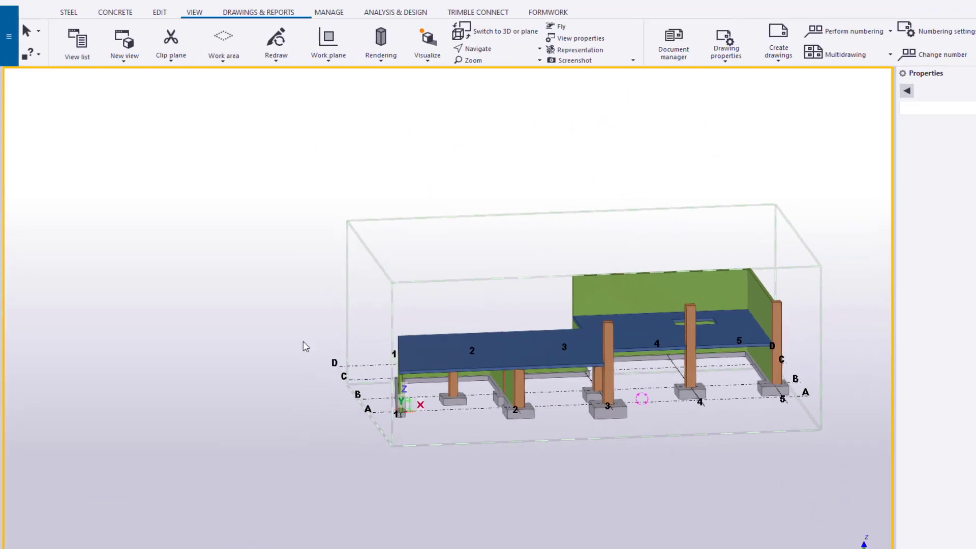
pyautogui.doubleClick(280, 330)
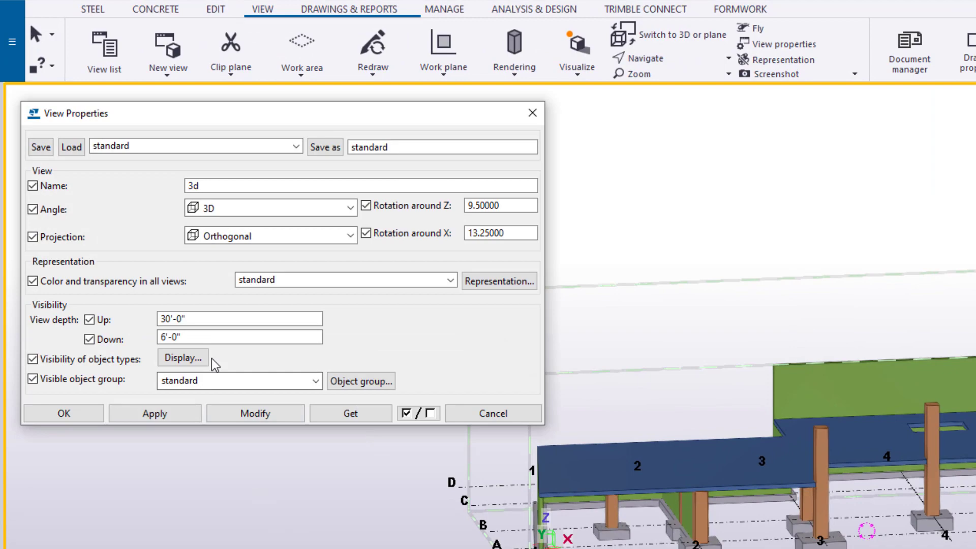
pyautogui.moveTo(190, 319); pyautogui.dragTo(139, 317)
pyautogui.write('12')
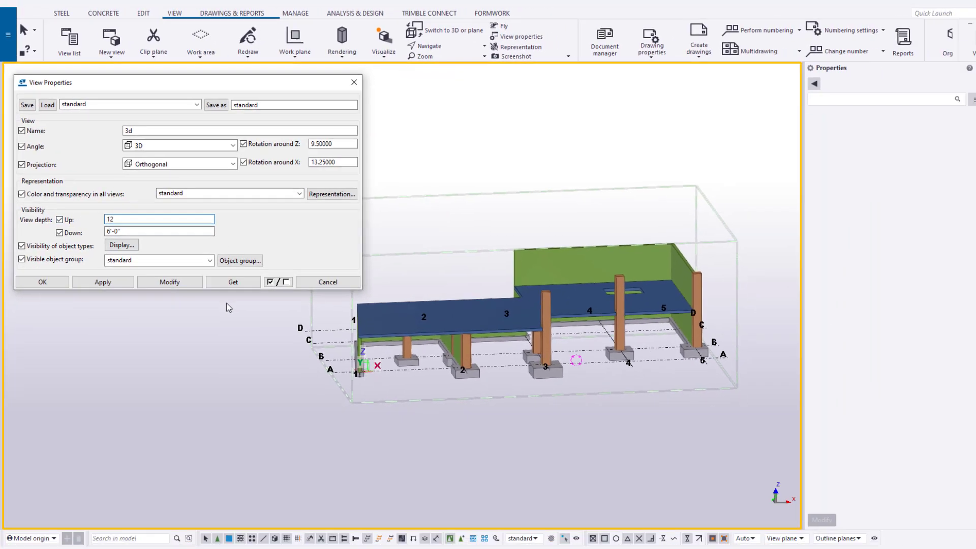
pyautogui.click(255, 414)
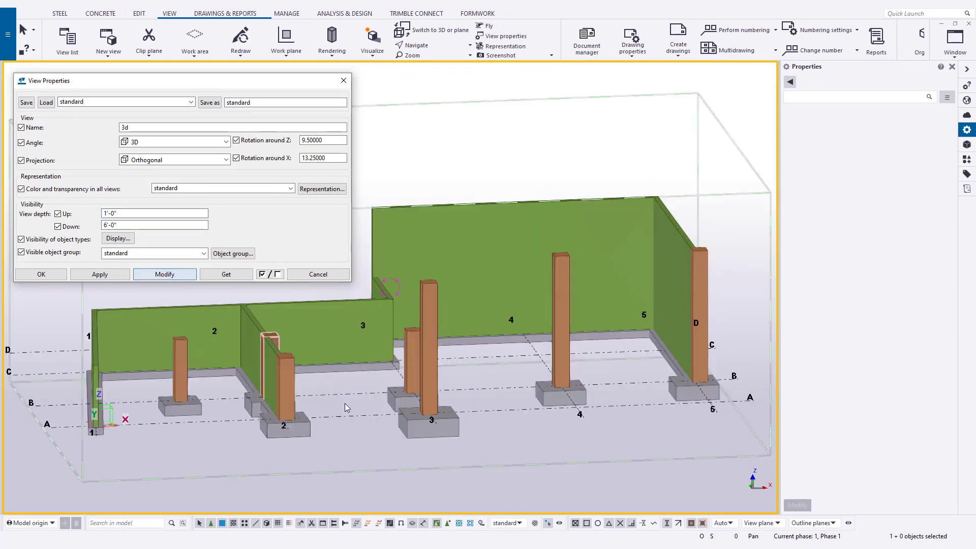
pyautogui.scroll(-1, 519, 437)
pyautogui.rightClick(534, 443)
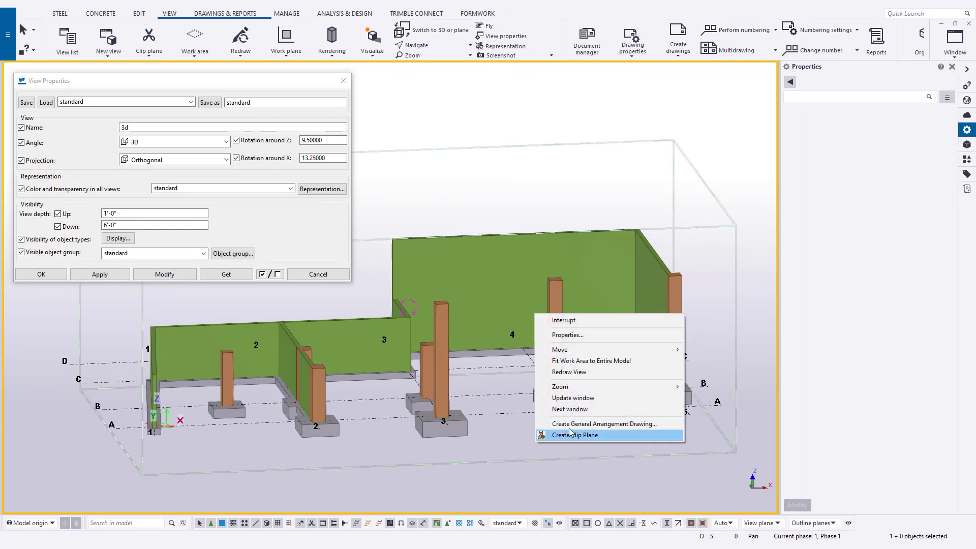
pyautogui.click(581, 372)
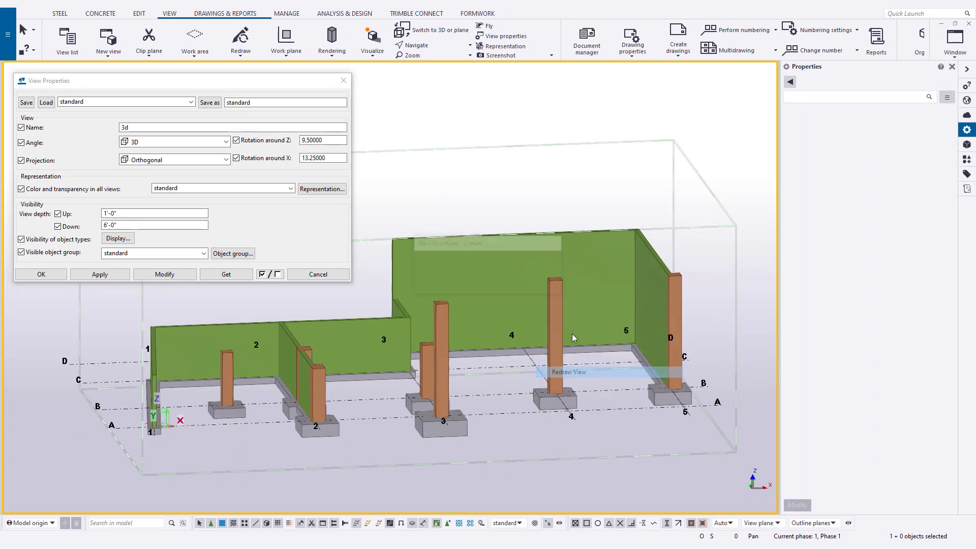
pyautogui.click(342, 80)
# In plan view, start a two-point work area, picking the first corner near grid D/1.
pyautogui.hotkey('ctrl', 'p')
pyautogui.click(195, 47)
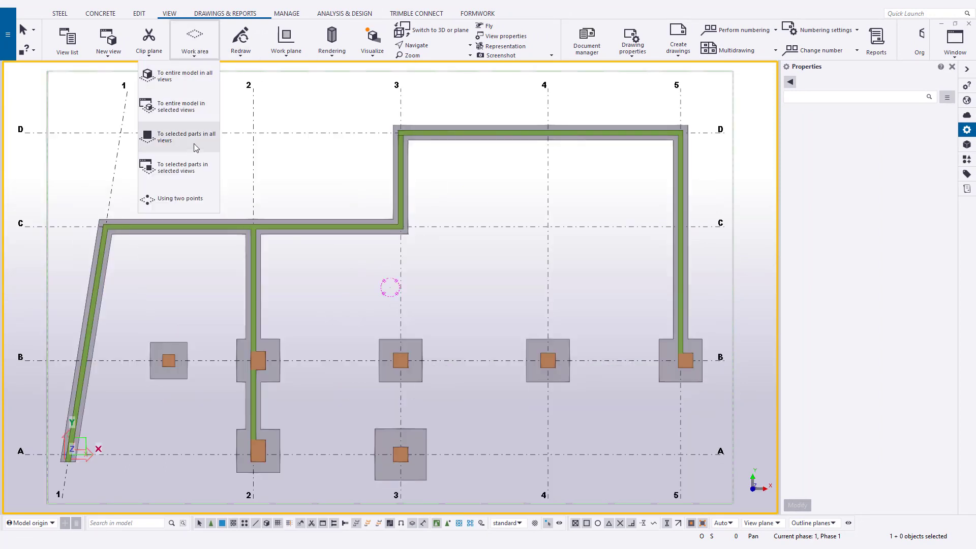
pyautogui.click(172, 199)
pyautogui.scroll(-2, 171, 180)
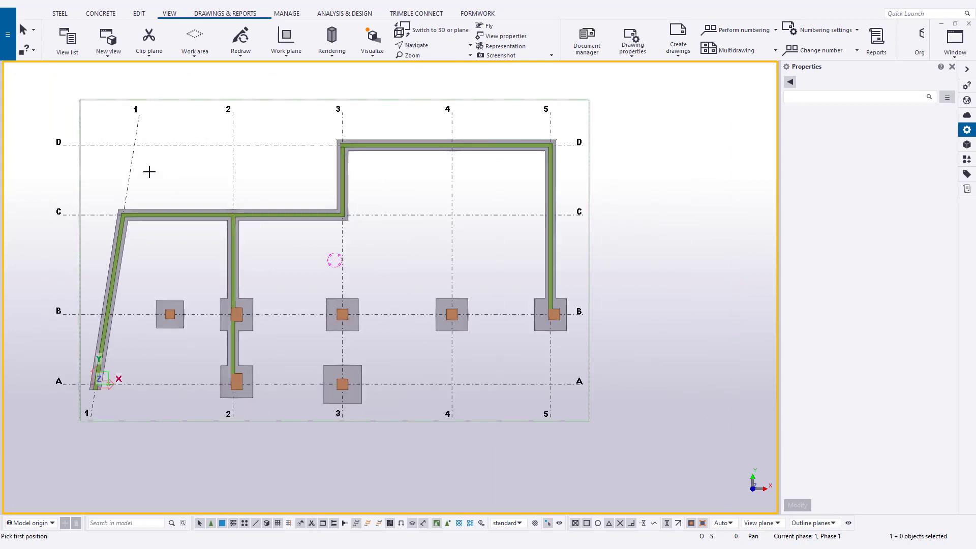
pyautogui.click(87, 137)
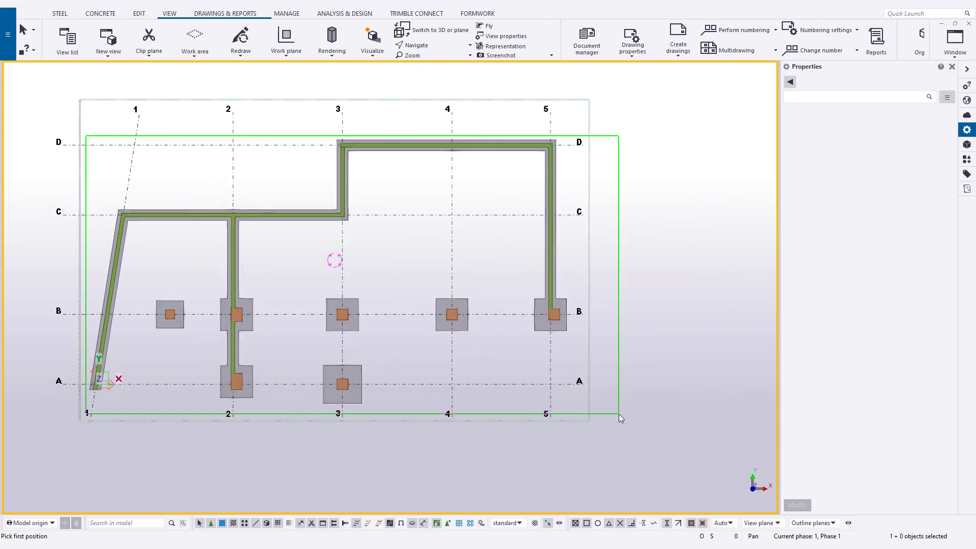
# Pick the opposite work-area corner around the foundation and open the drawing creation options.
pyautogui.moveTo(619, 417); pyautogui.dragTo(573, 401)
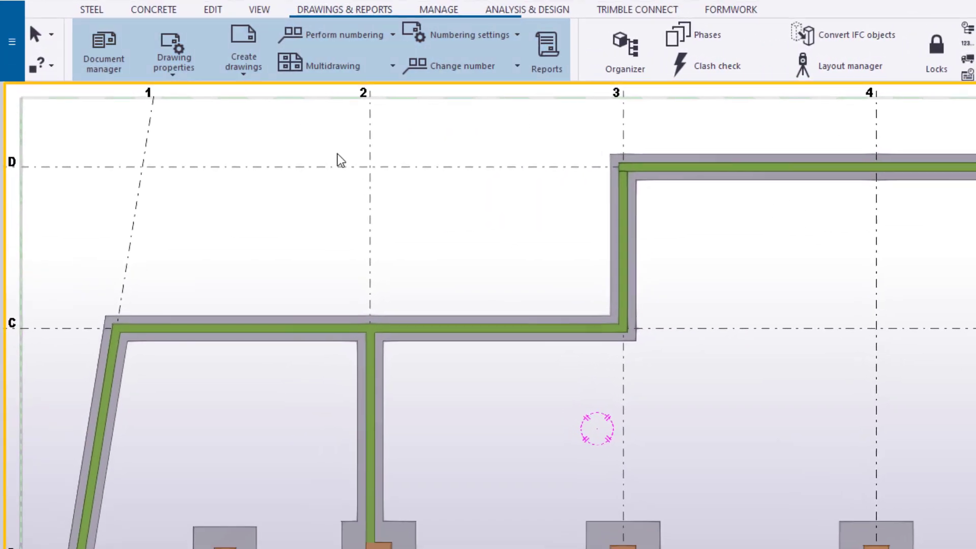
pyautogui.click(247, 64)
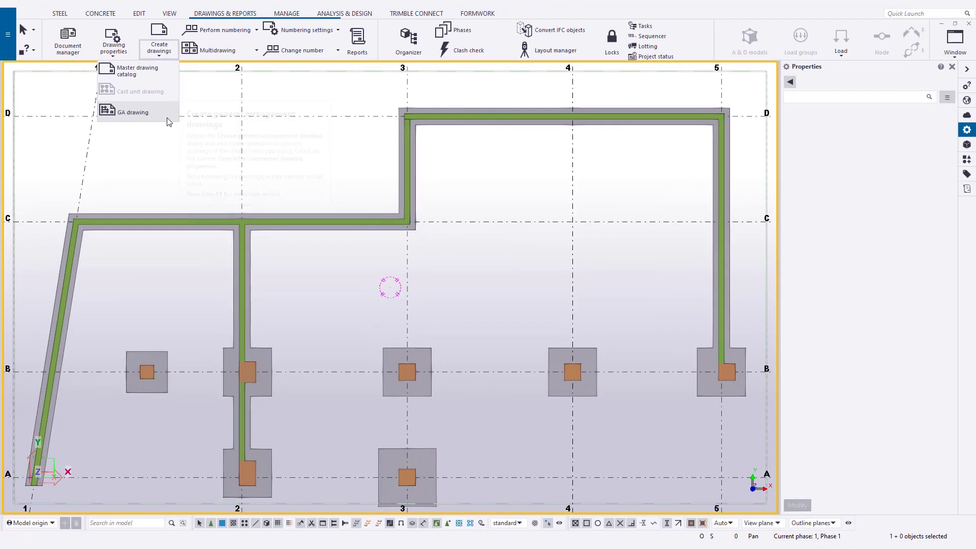
# Open Create General Arrangement Drawing and try single selections, including ELEVATION ON GRID 2 and PLAN AT EL. 9'-2".
pyautogui.rightClick(486, 271)
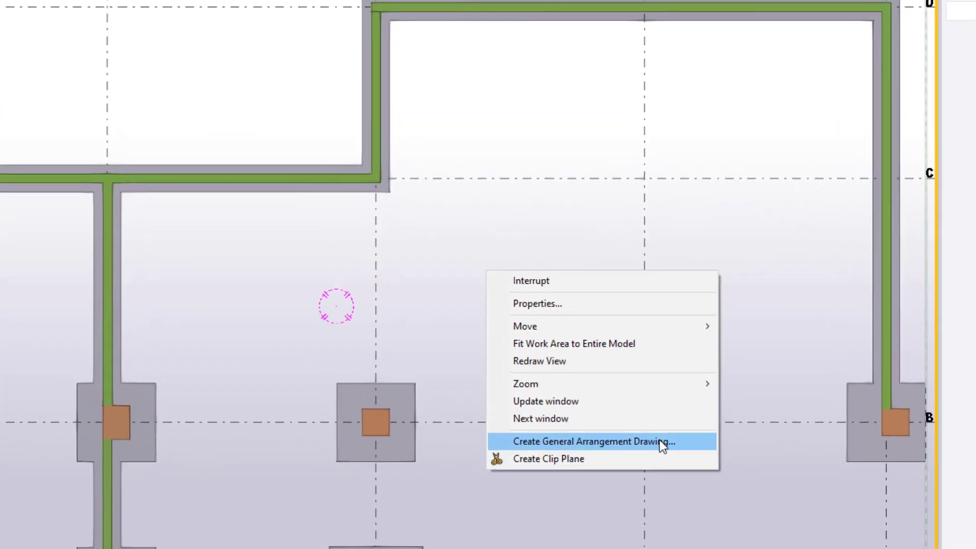
pyautogui.click(834, 458)
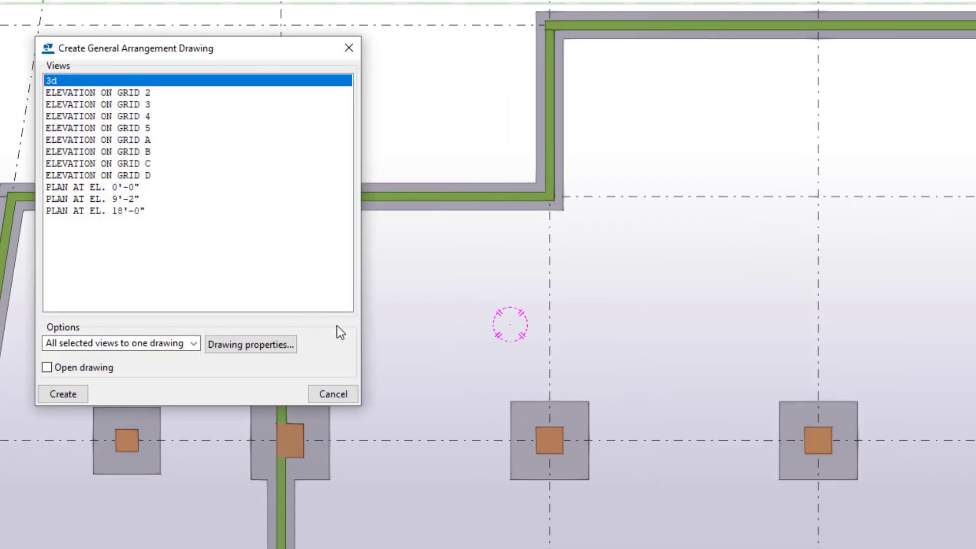
pyautogui.click(179, 91)
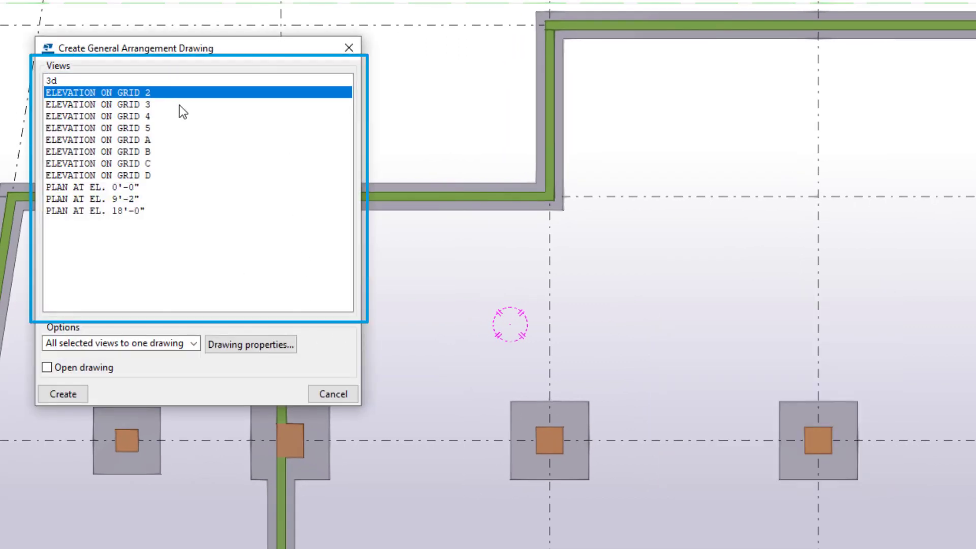
pyautogui.click(182, 188)
pyautogui.click(179, 200)
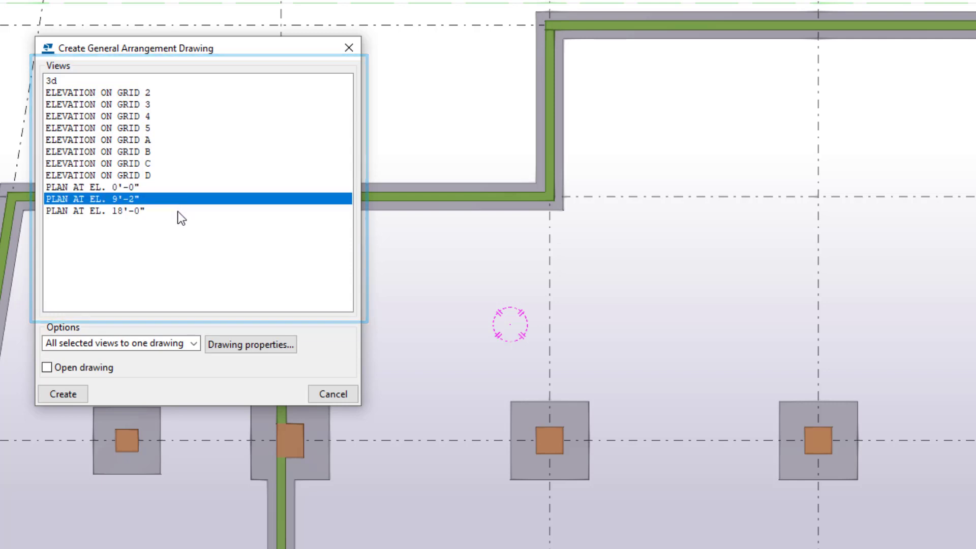
pyautogui.click(144, 78)
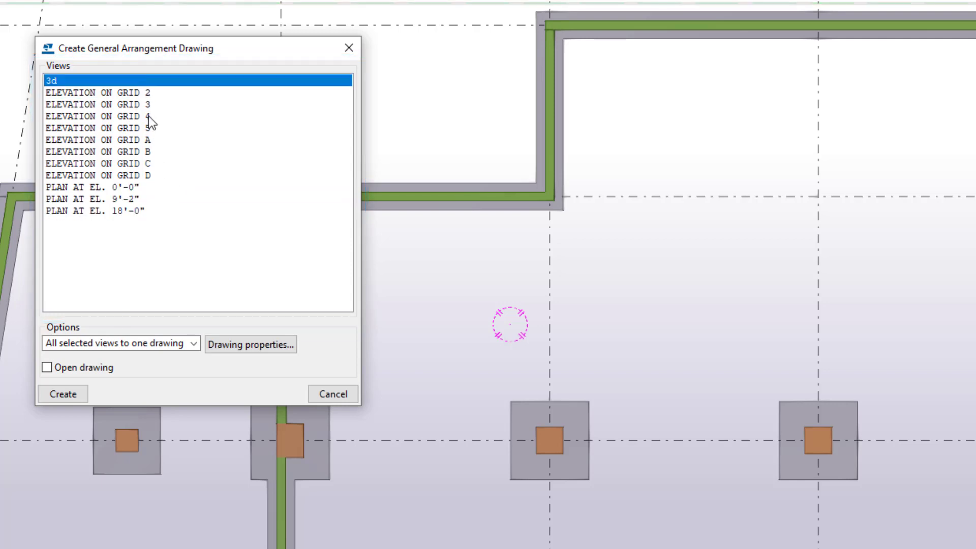
# Multi-select the grid 2 and 3 elevations, review the layout options, then keep only 3d.
pyautogui.keyDown('ctrl'); pyautogui.click(150, 92); pyautogui.keyUp('ctrl')
pyautogui.keyDown('ctrl'); pyautogui.click(149, 103); pyautogui.keyUp('ctrl')
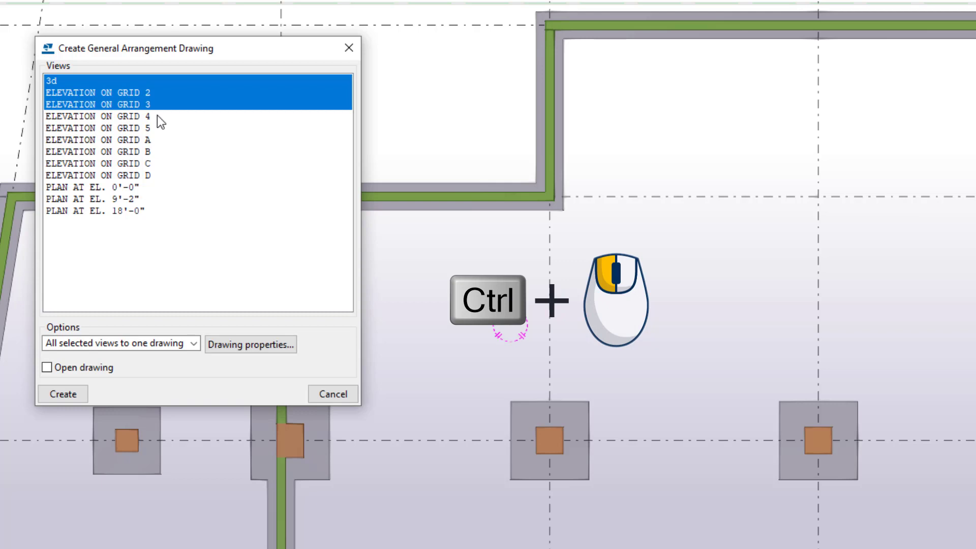
pyautogui.keyDown('ctrl'); pyautogui.click(158, 127); pyautogui.keyUp('ctrl')
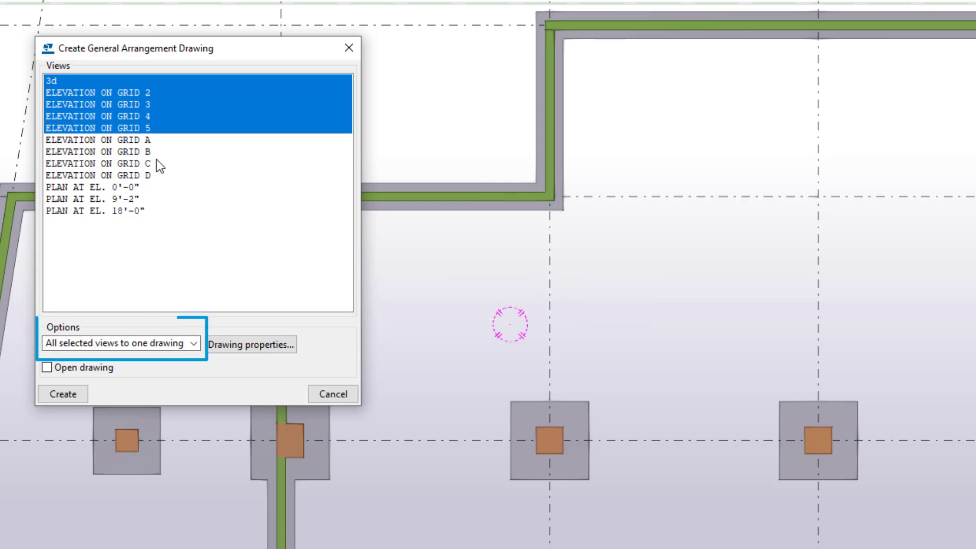
pyautogui.click(196, 344)
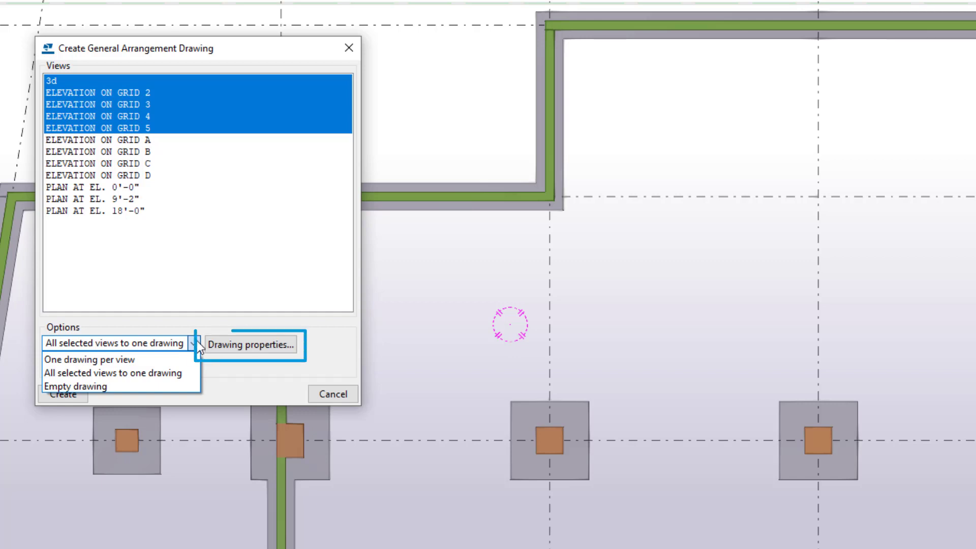
pyautogui.click(221, 292)
pyautogui.click(98, 81)
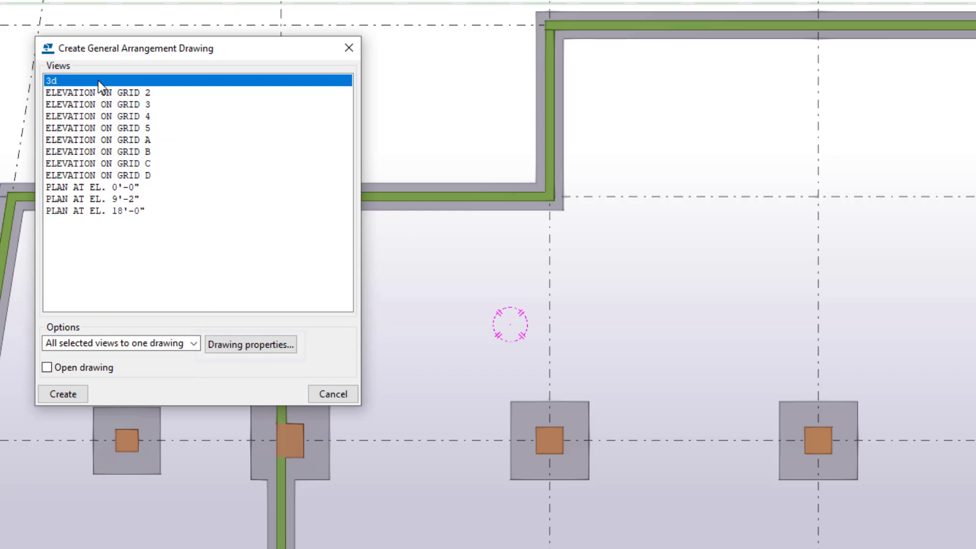
# Open the general arrangement drawing properties and move the window to the screen centre.
pyautogui.click(268, 346)
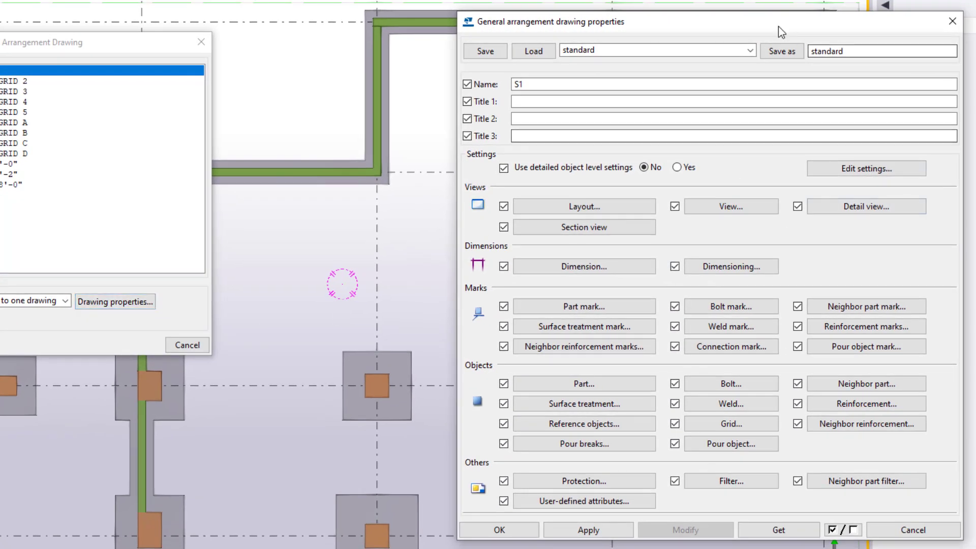
pyautogui.moveTo(779, 26)
pyautogui.mouseDown()
pyautogui.moveTo(600, 19)
pyautogui.moveTo(625, 27)
pyautogui.mouseUp()
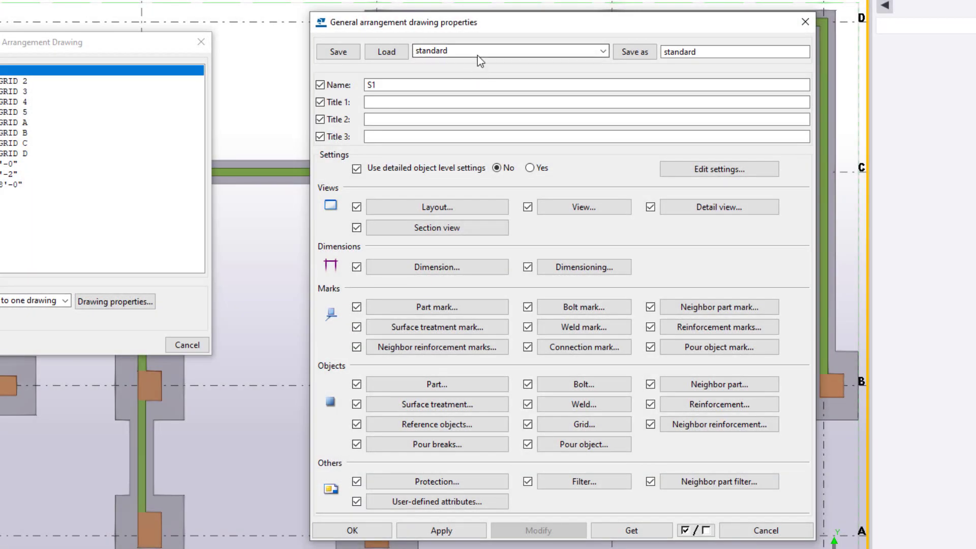
# Load the Plan saved settings into the drawing properties and confirm with OK.
pyautogui.click(603, 52)
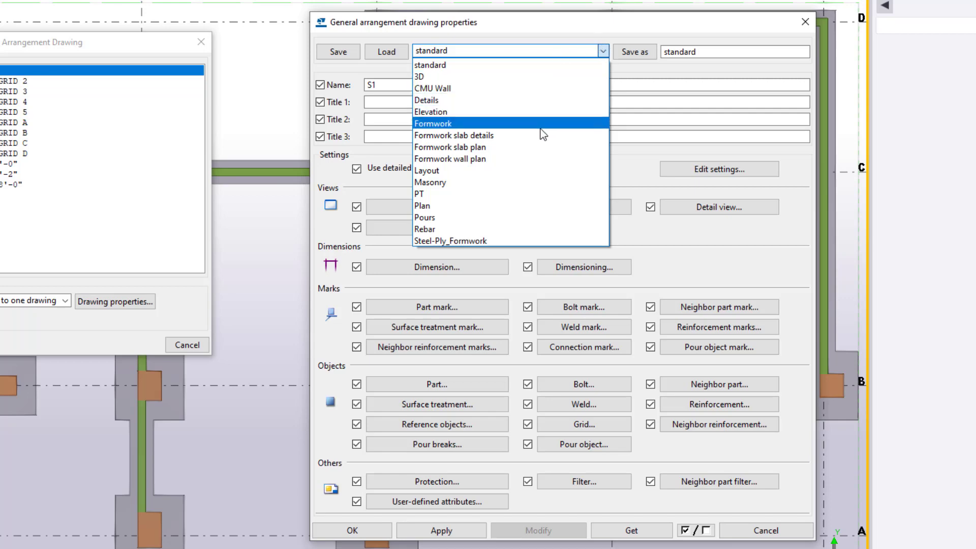
pyautogui.click(537, 211)
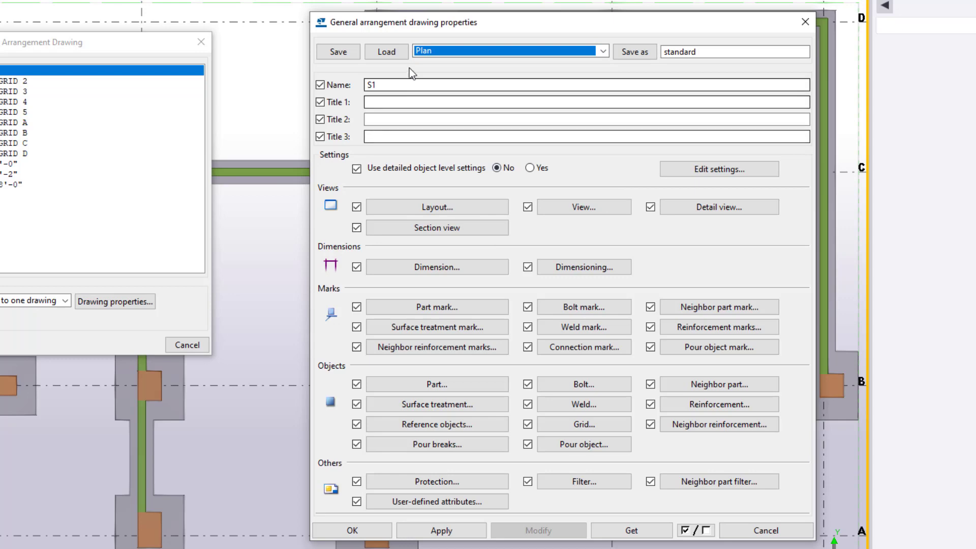
pyautogui.click(394, 55)
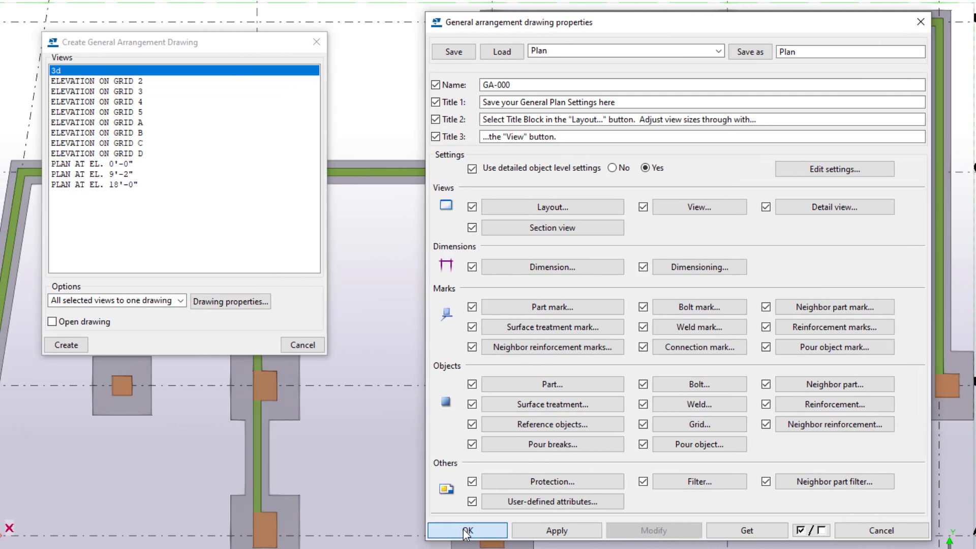
pyautogui.click(466, 531)
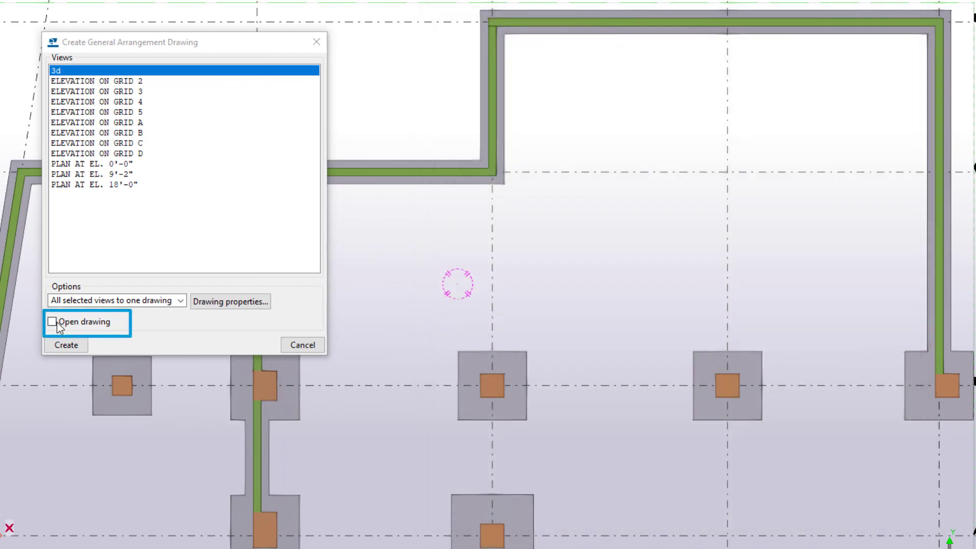
# Enable Open drawing and create the GA drawing from the 3d view.
pyautogui.click(58, 322)
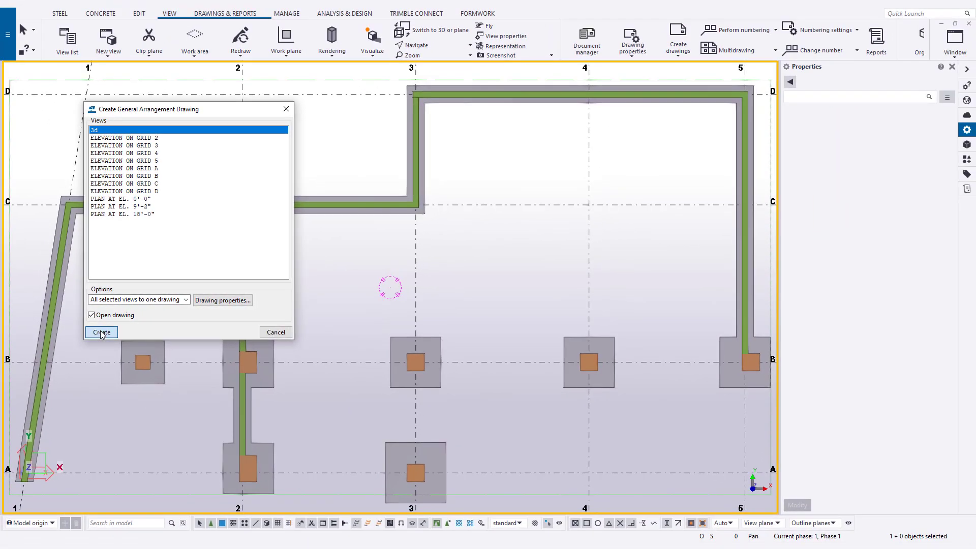
pyautogui.click(101, 332)
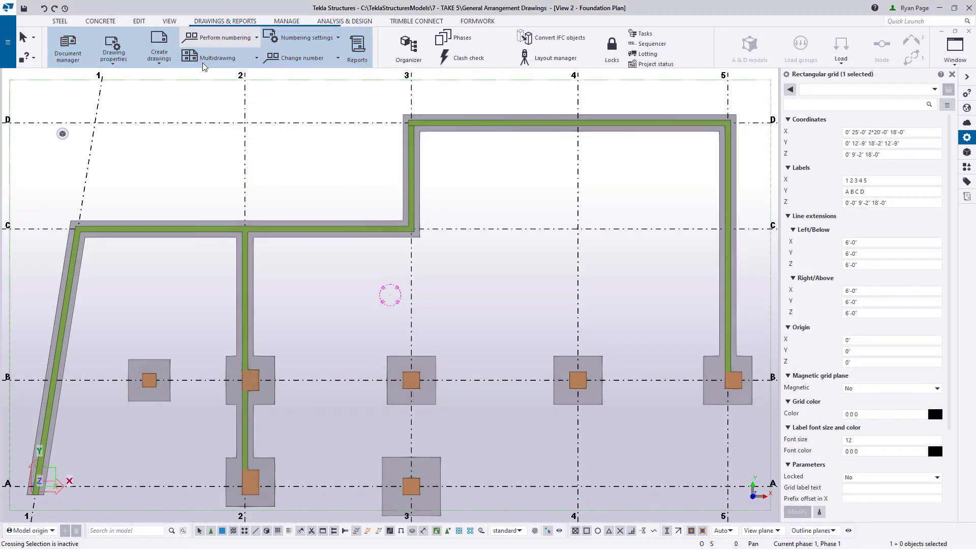
# Show GA-000's properties from the Document manager, then open the GA-000 drawing.
pyautogui.click(55, 47)
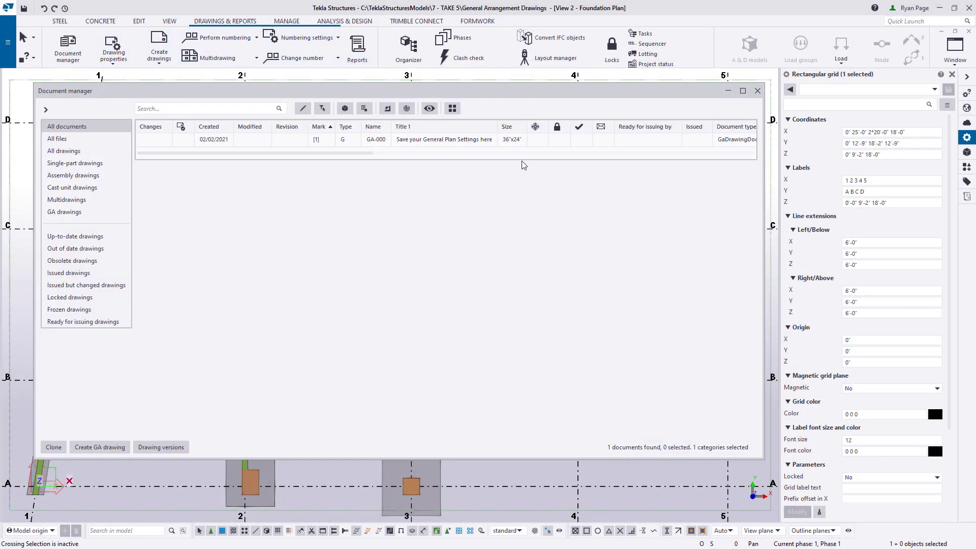
pyautogui.click(522, 147)
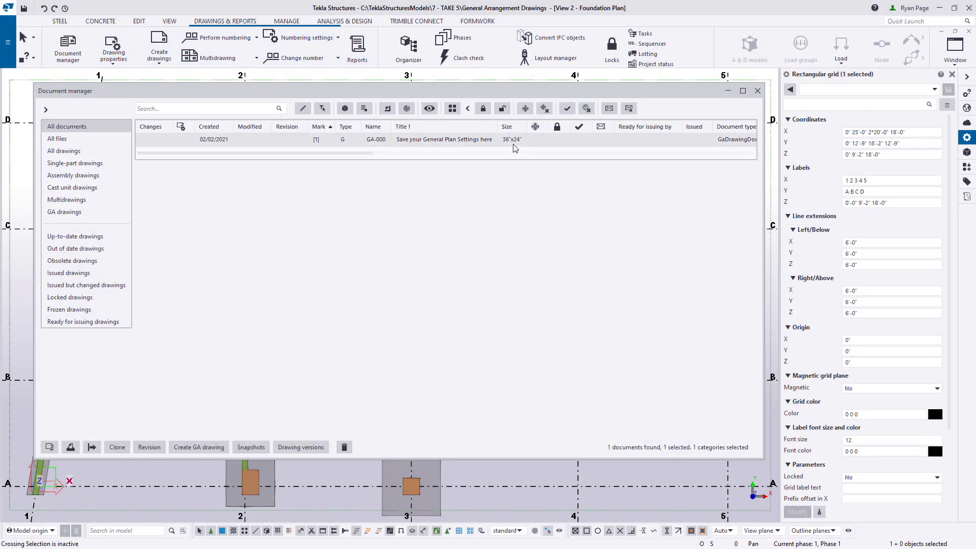
pyautogui.rightClick(375, 141)
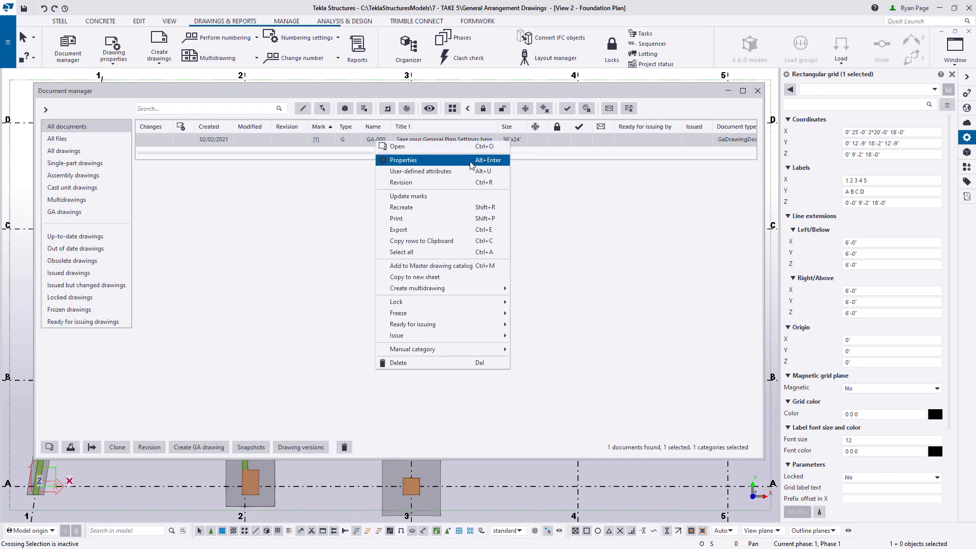
pyautogui.click(471, 161)
pyautogui.click(732, 104)
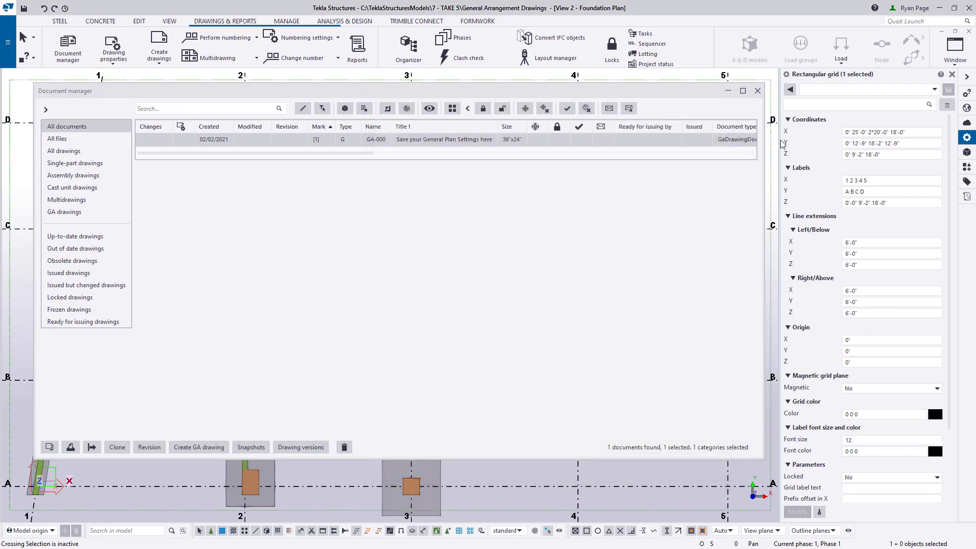
pyautogui.doubleClick(488, 144)
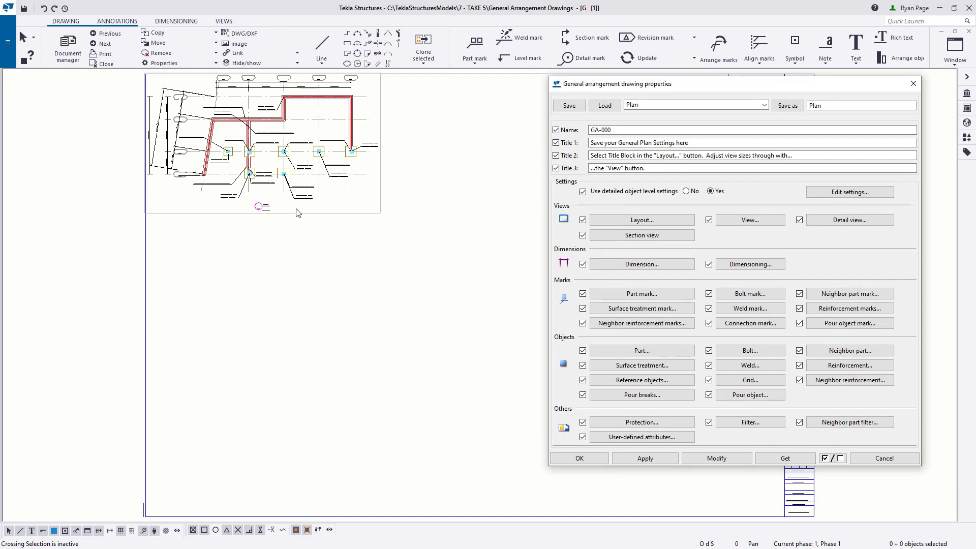
# Select the GA-000 plan view and open its View Properties, showing 1/128 scale.
pyautogui.click(298, 213)
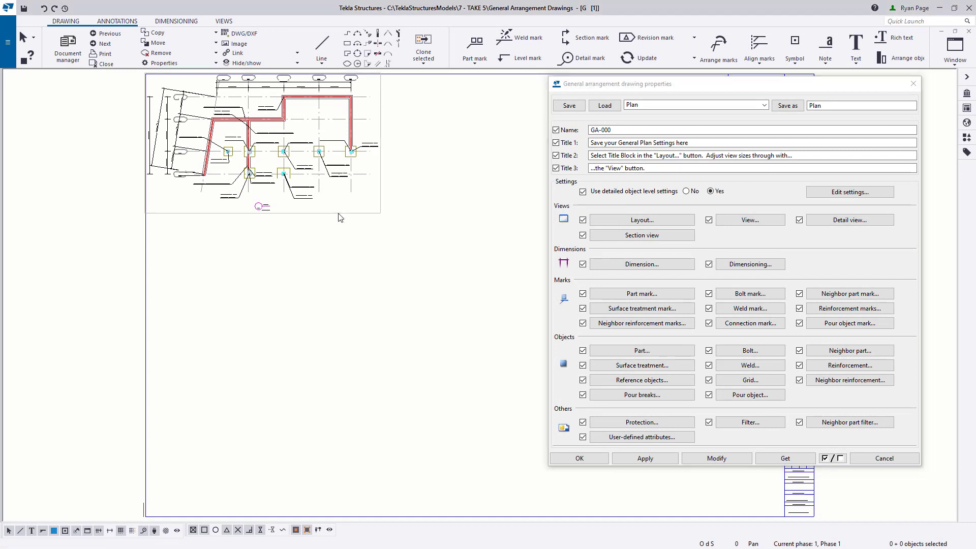
pyautogui.click(339, 214)
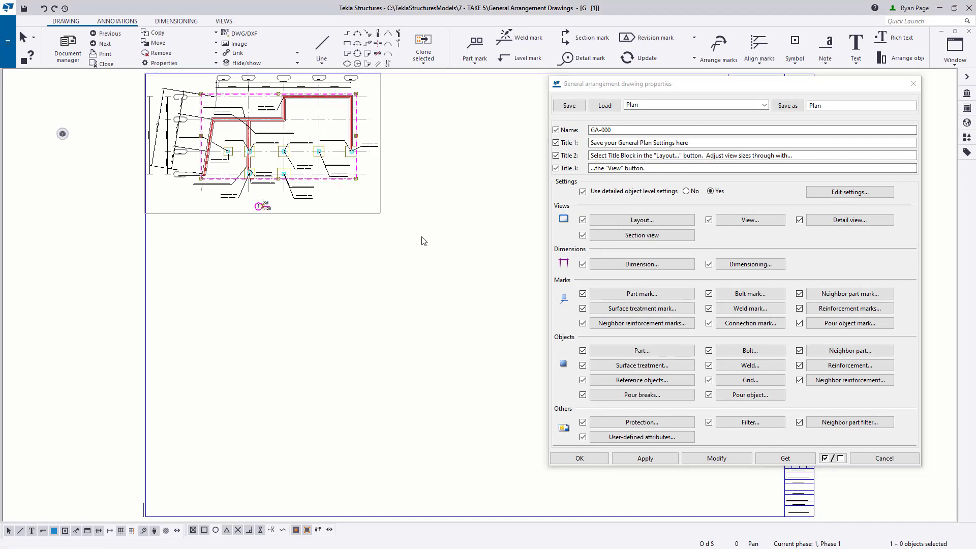
pyautogui.doubleClick(369, 217)
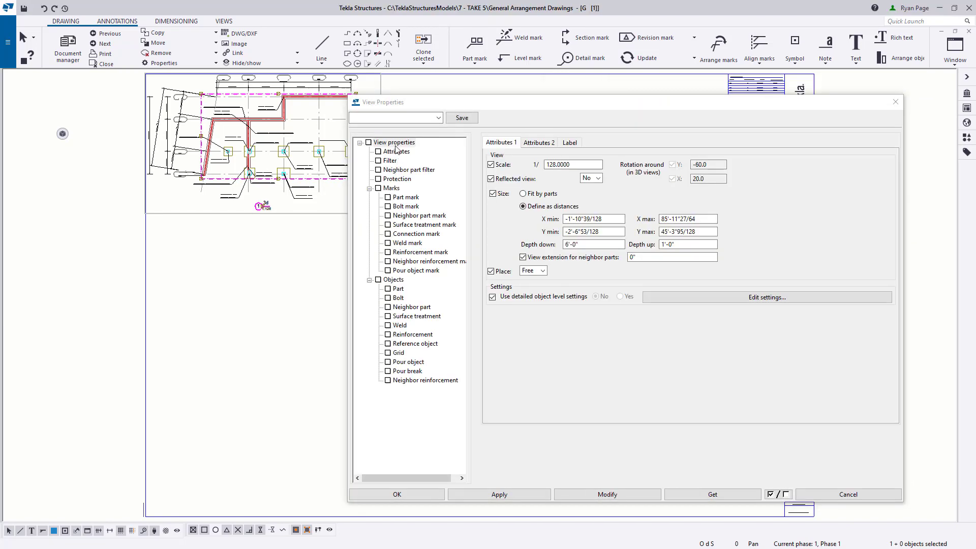
# Change the view scale from 128 to 48, apply it, and reselect the plan view.
pyautogui.click(576, 165)
pyautogui.doubleClick(554, 167)
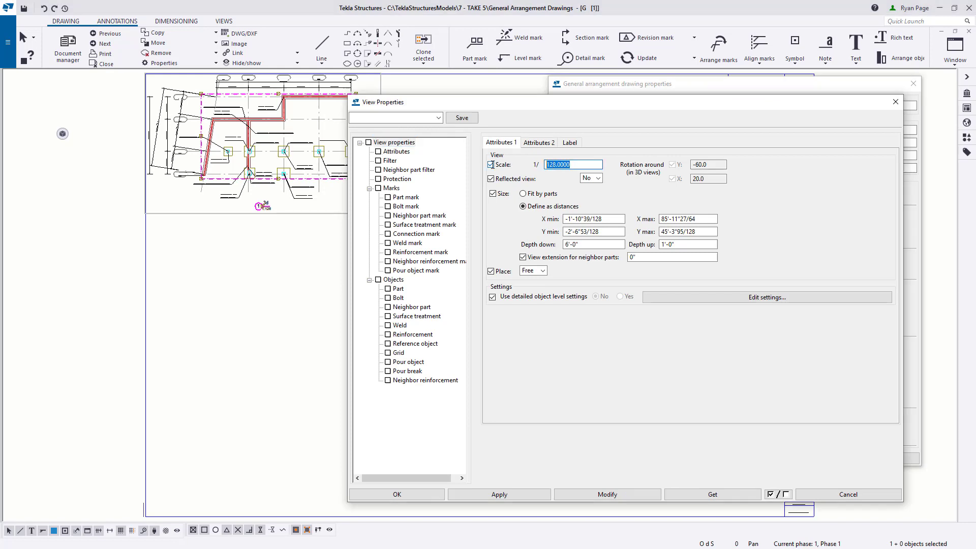
pyautogui.write('48')
pyautogui.click(620, 497)
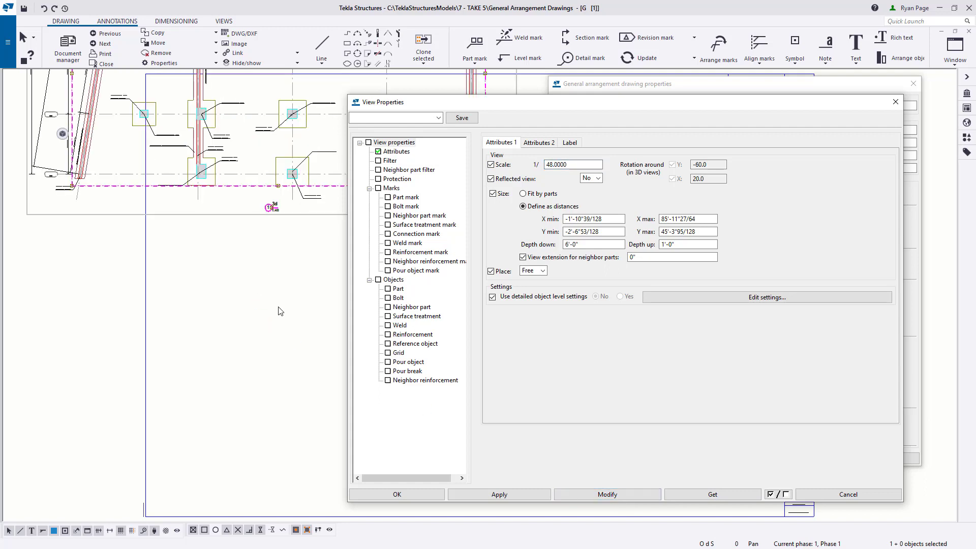
pyautogui.scroll(-3, 286, 328)
pyautogui.scroll(-2, 222, 366)
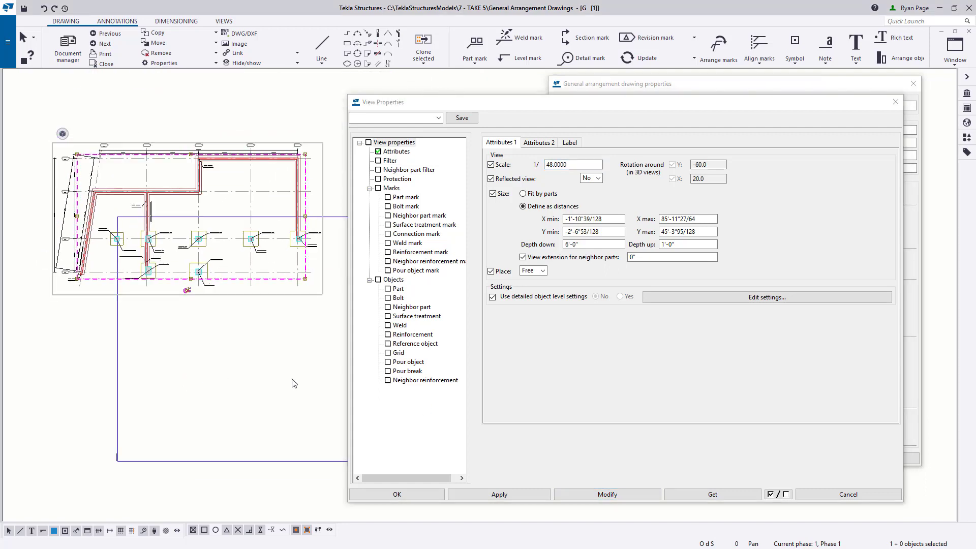
pyautogui.click(303, 366)
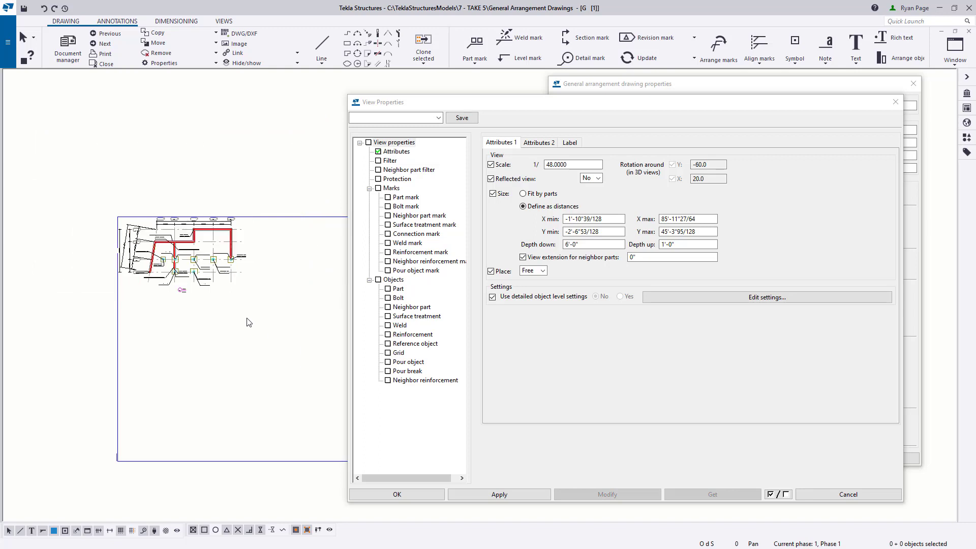
pyautogui.click(239, 299)
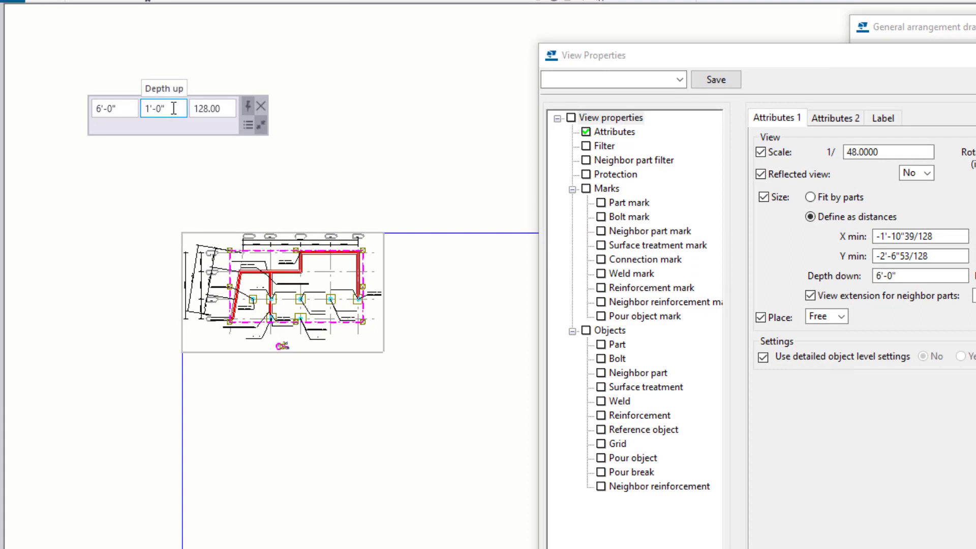
# Enter scale 48 in the view toolbar and move the enlarged plan inside the sheet border.
pyautogui.doubleClick(230, 108)
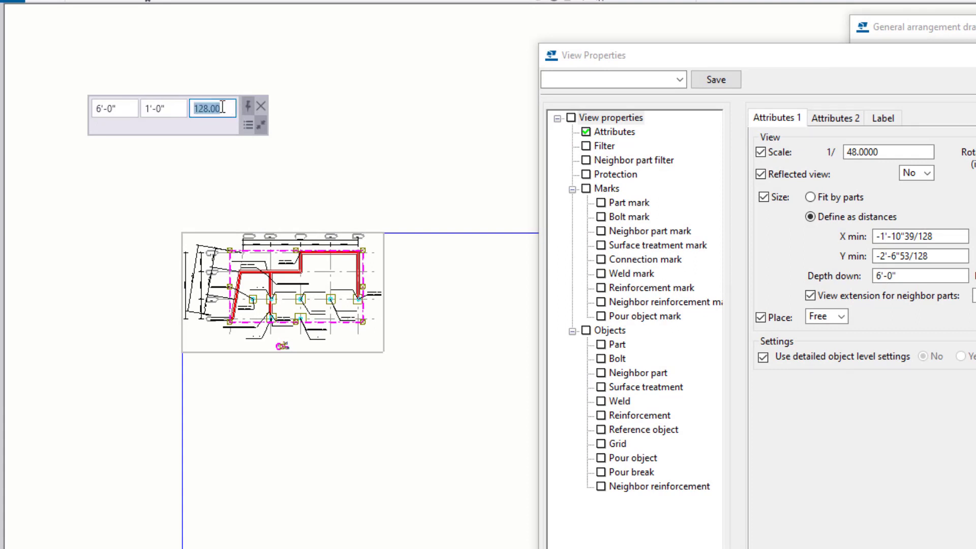
pyautogui.write('48')
pyautogui.press('Return')
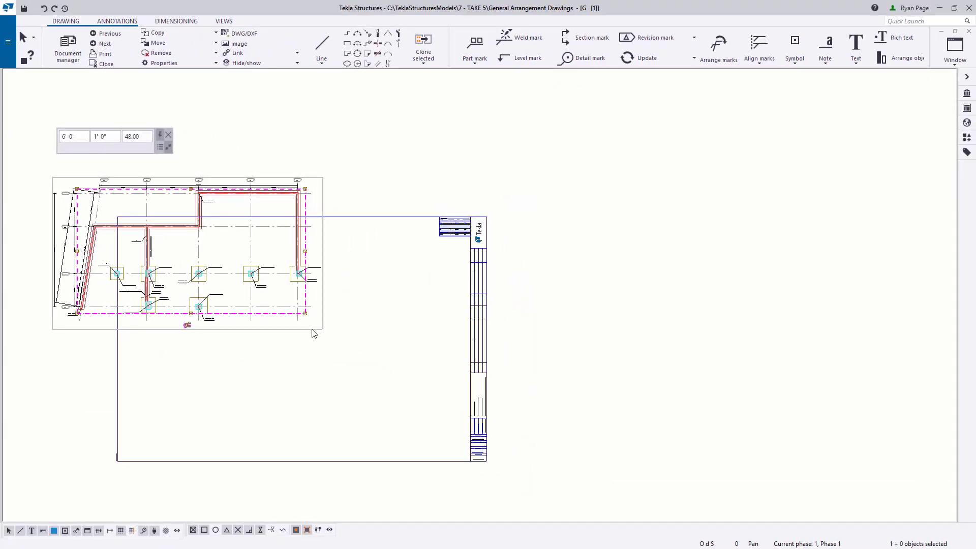
pyautogui.moveTo(282, 330); pyautogui.dragTo(352, 374)
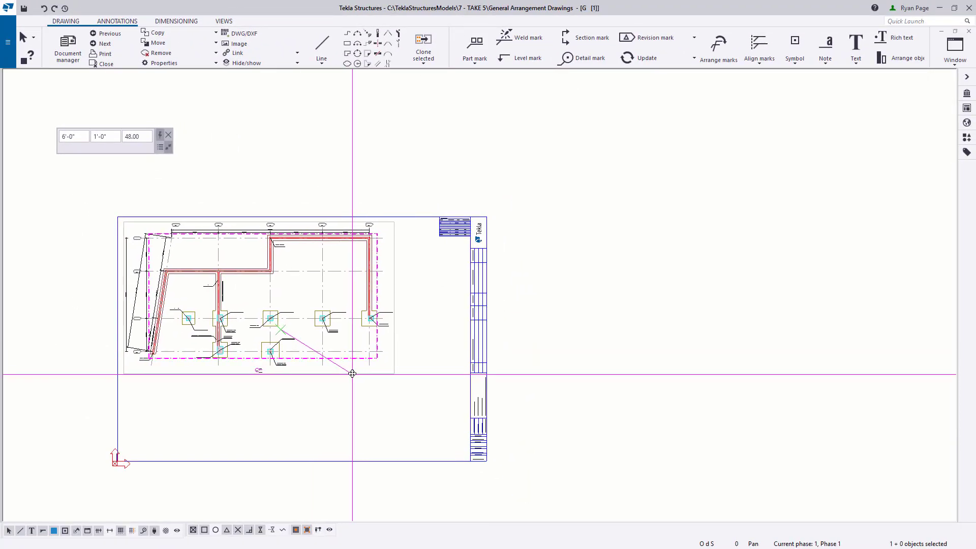
pyautogui.click(353, 373)
pyautogui.scroll(5, 343, 414)
pyautogui.scroll(1, 364, 392)
pyautogui.moveTo(364, 392); pyautogui.dragTo(493, 425, button='middle')
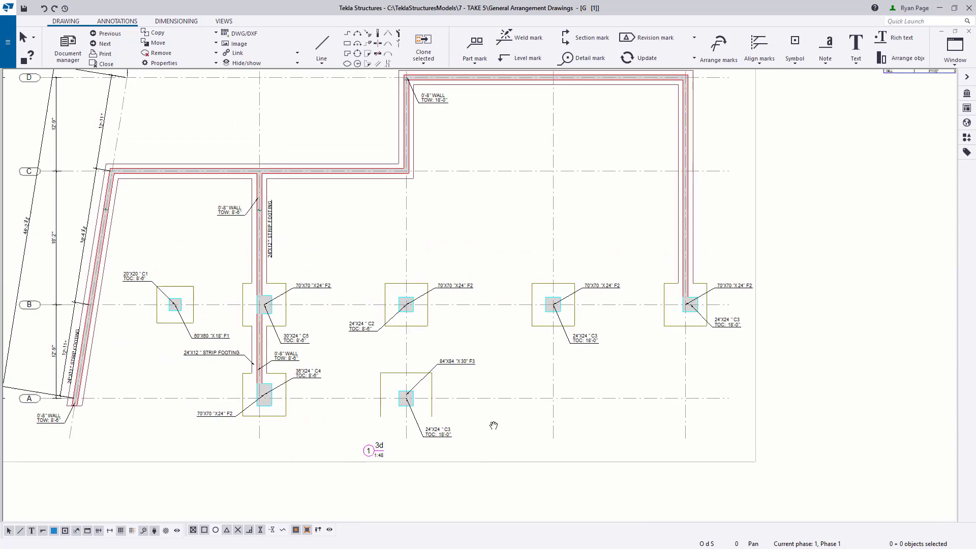
pyautogui.press('Home')
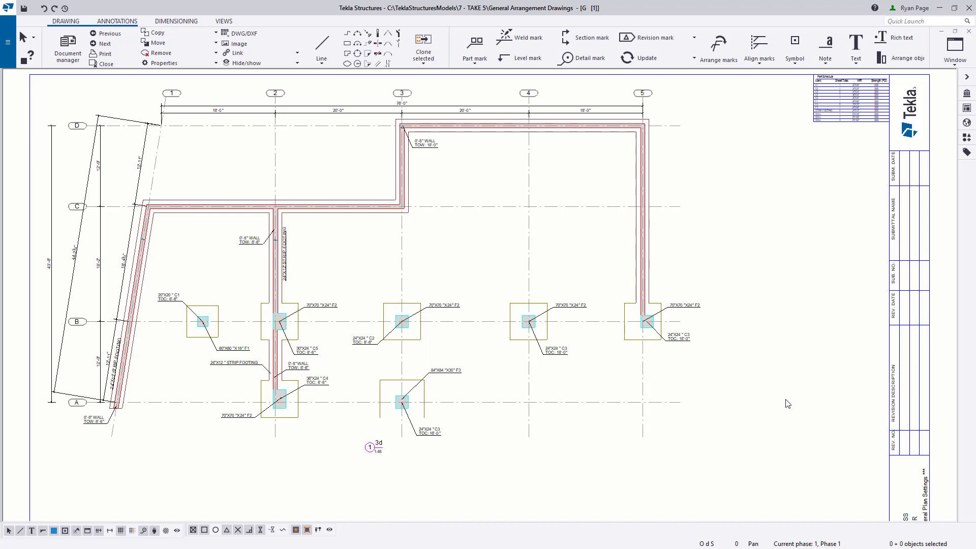
# Open GA-000's object-level settings and inspect the Cip_Pad_Footing part mark row.
pyautogui.doubleClick(774, 338)
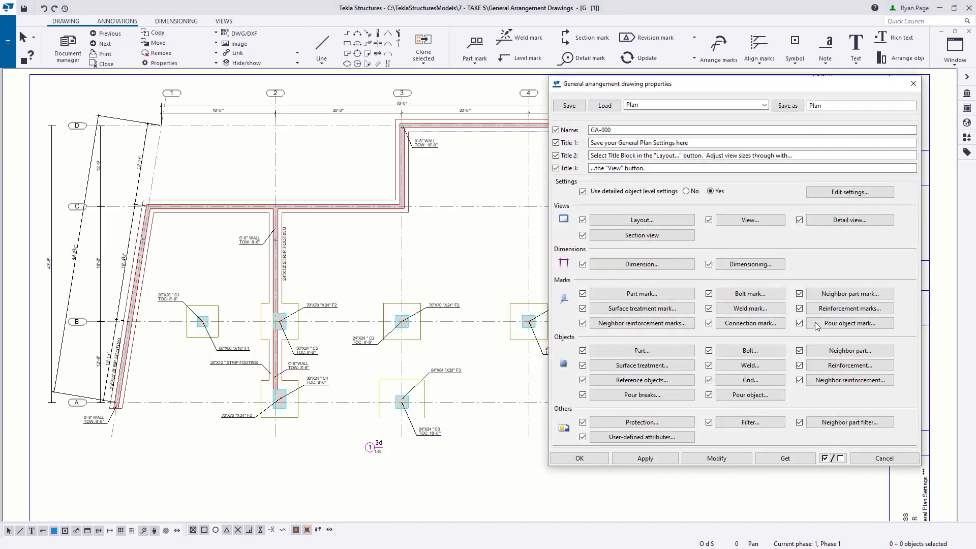
pyautogui.click(886, 197)
pyautogui.moveTo(489, 184); pyautogui.dragTo(799, 128)
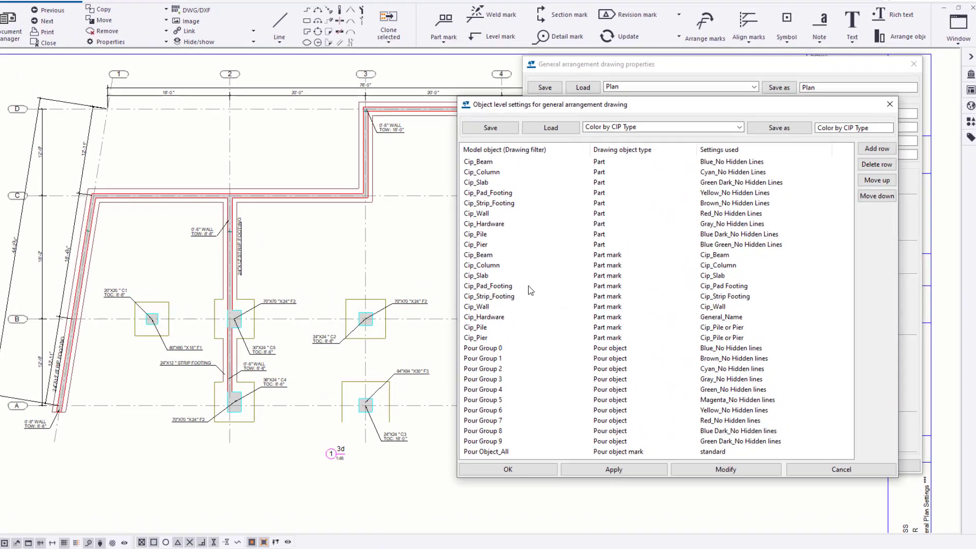
pyautogui.click(534, 292)
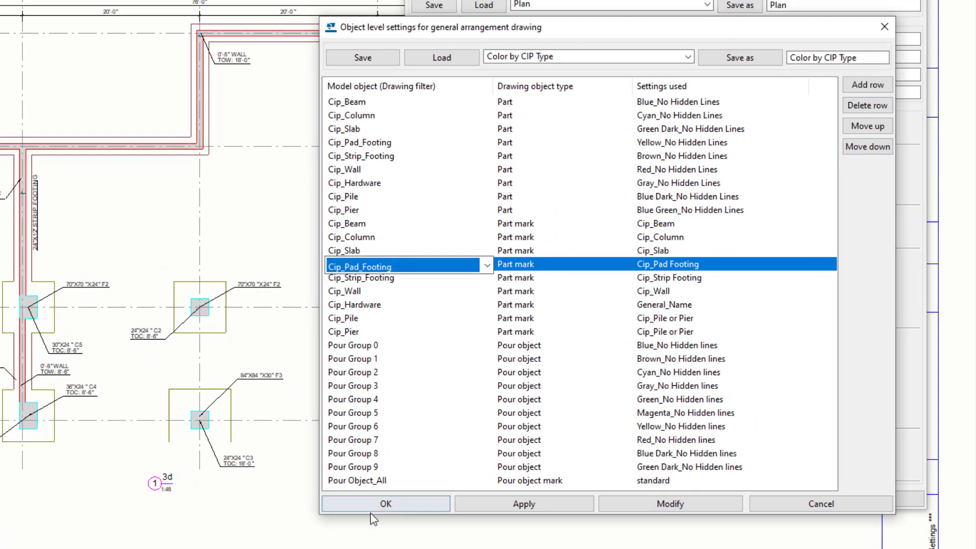